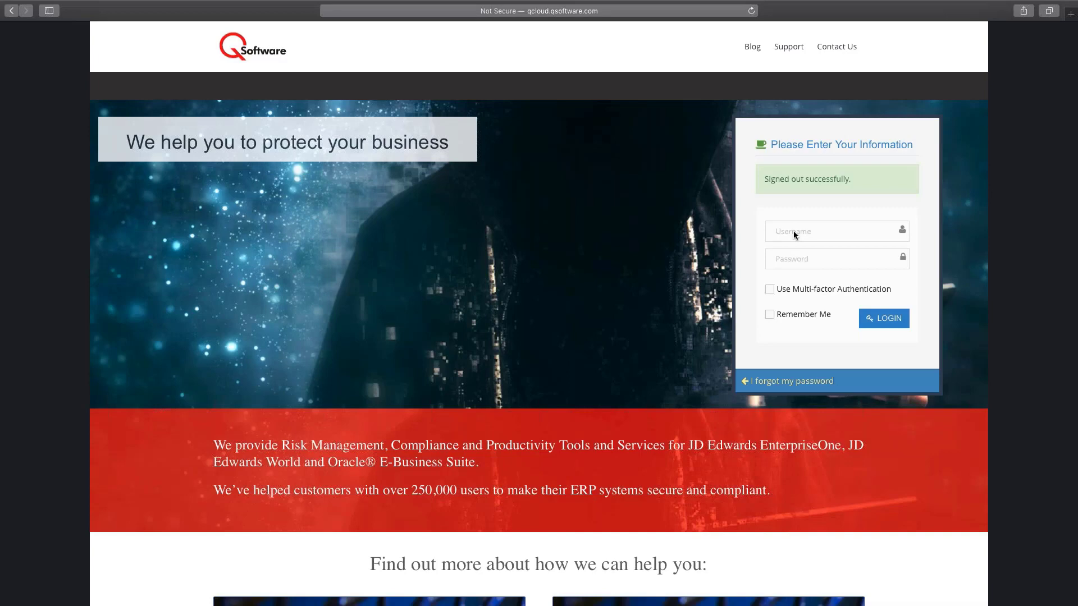
Sign in with the saved account's username and password, declining the suggestion to change the password
click(794, 234)
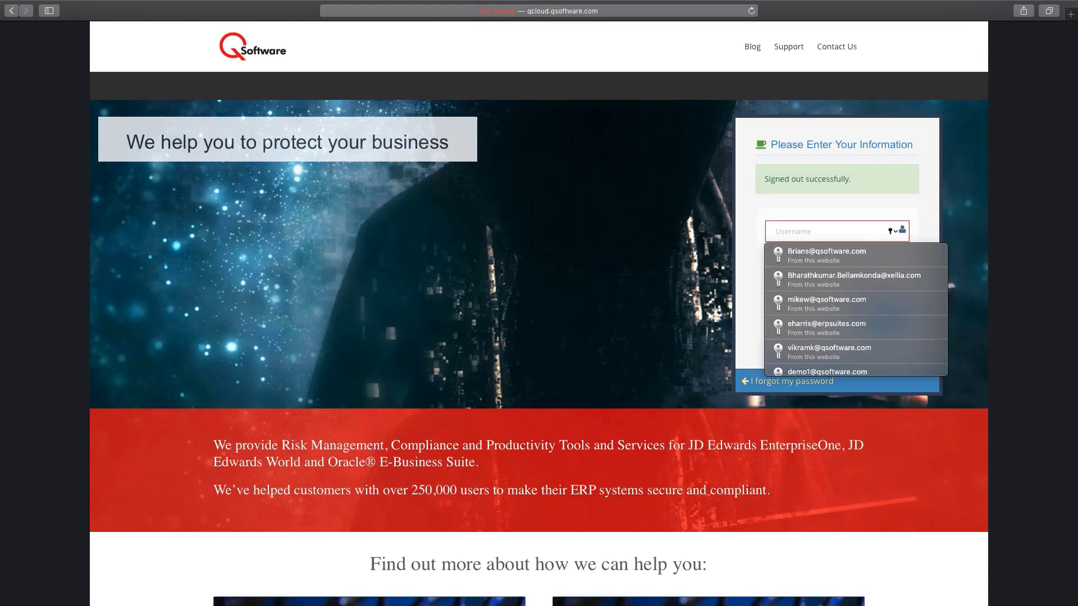
text(bc)
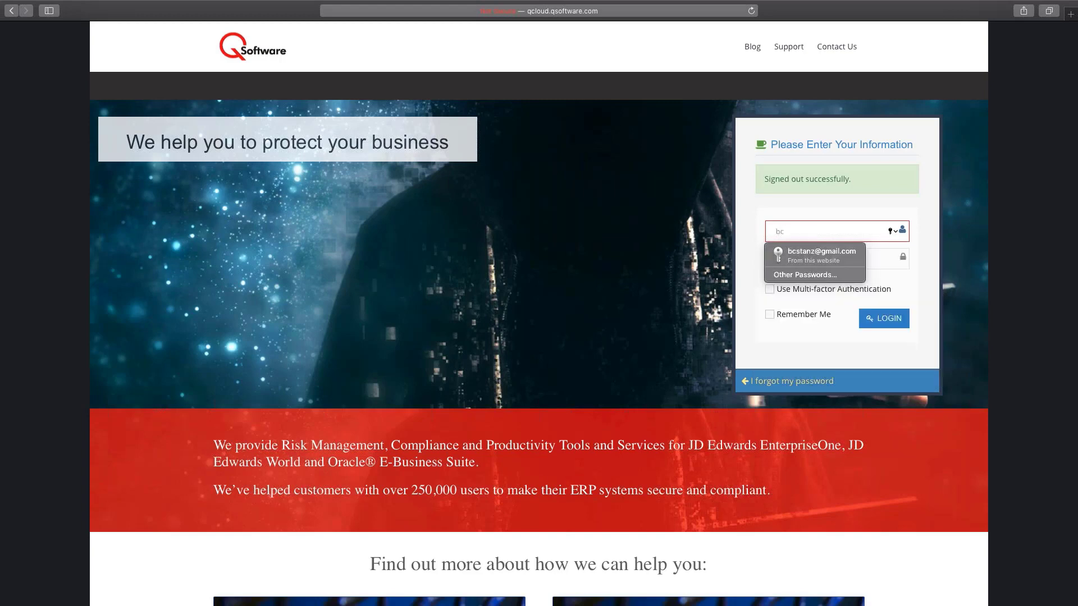
key(Down)
key(Return)
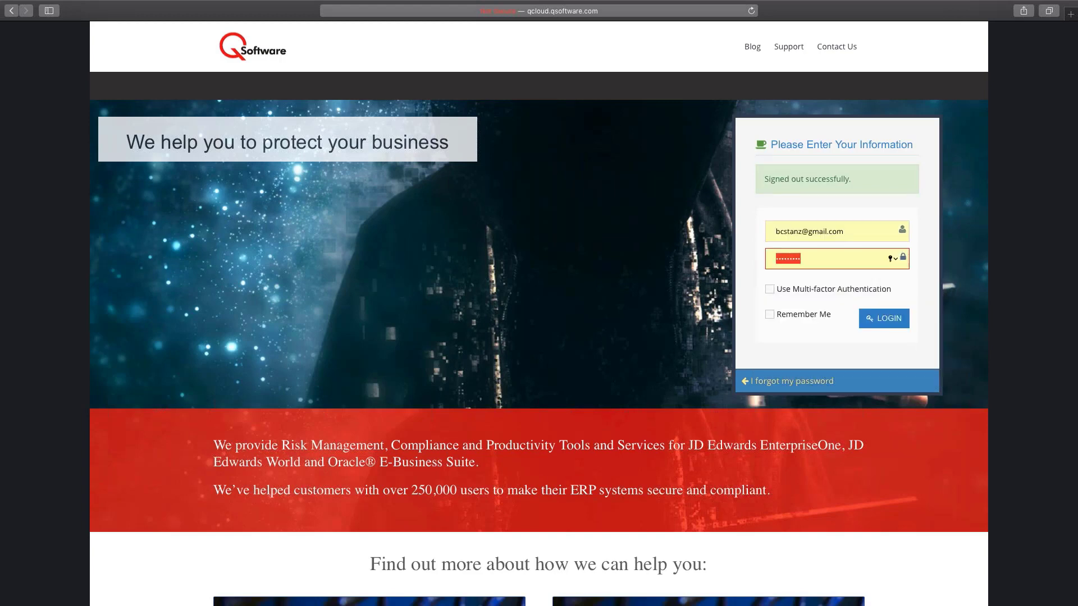
click(892, 321)
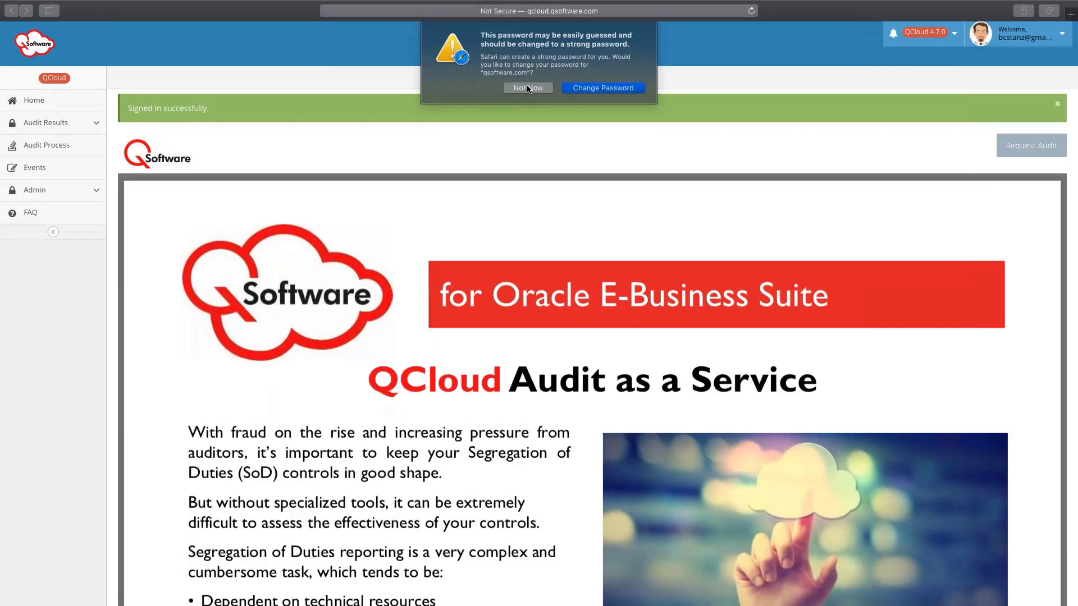
click(528, 87)
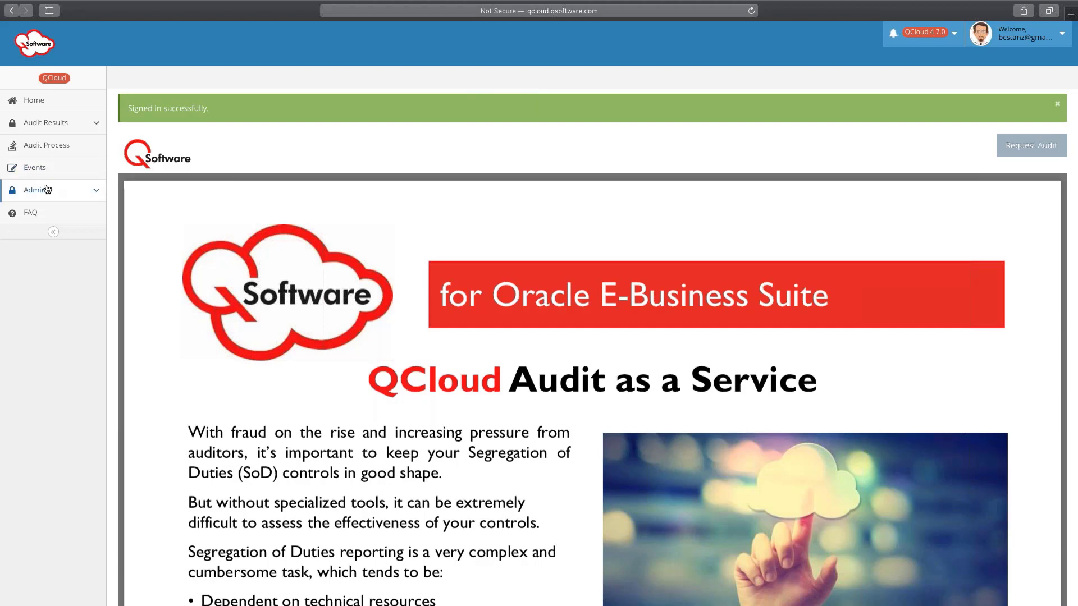
Open Rule Customization in the Admin section and review the policies tagged under QAdvanced Ruleset
click(46, 191)
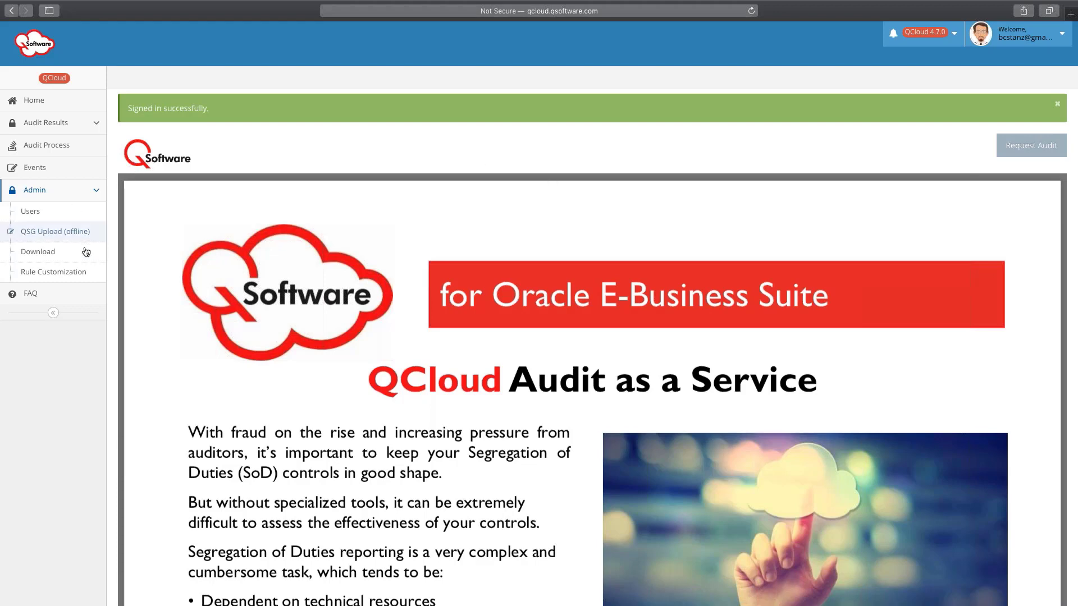
click(56, 274)
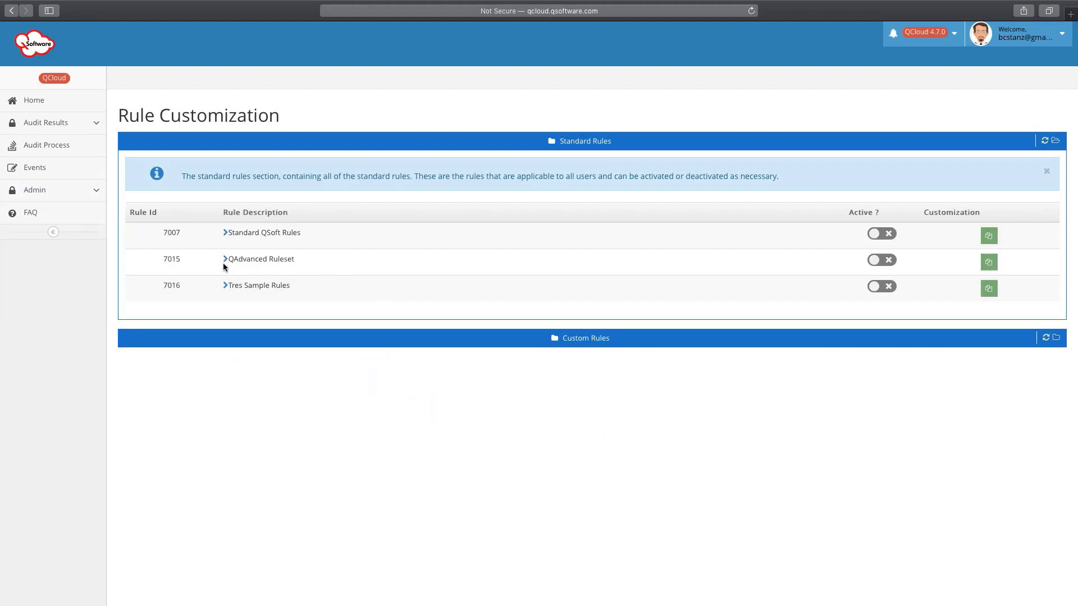
click(226, 260)
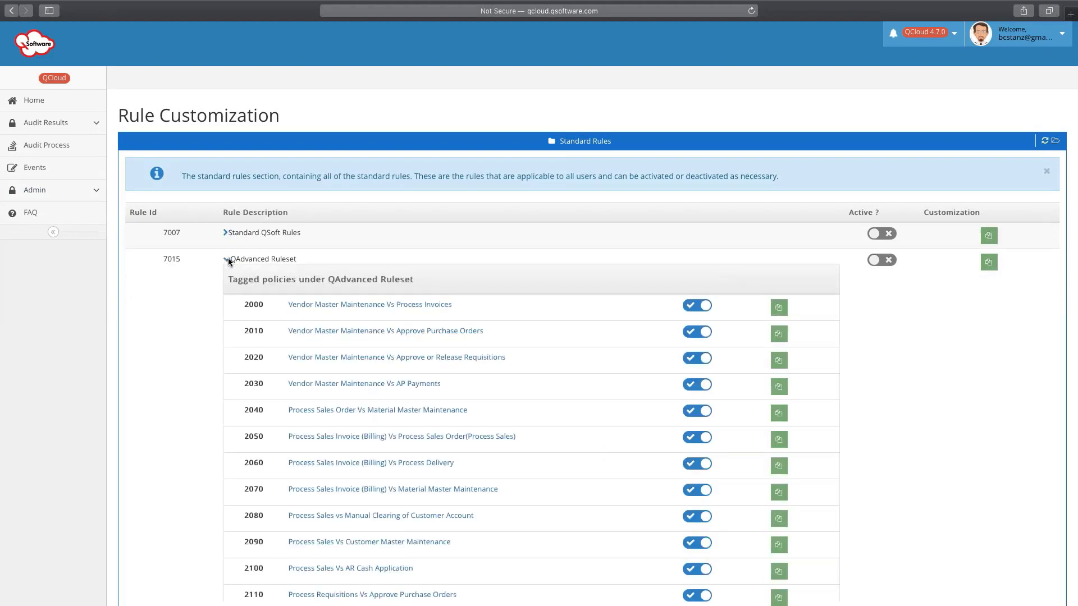
scroll(393, 358, down, 5)
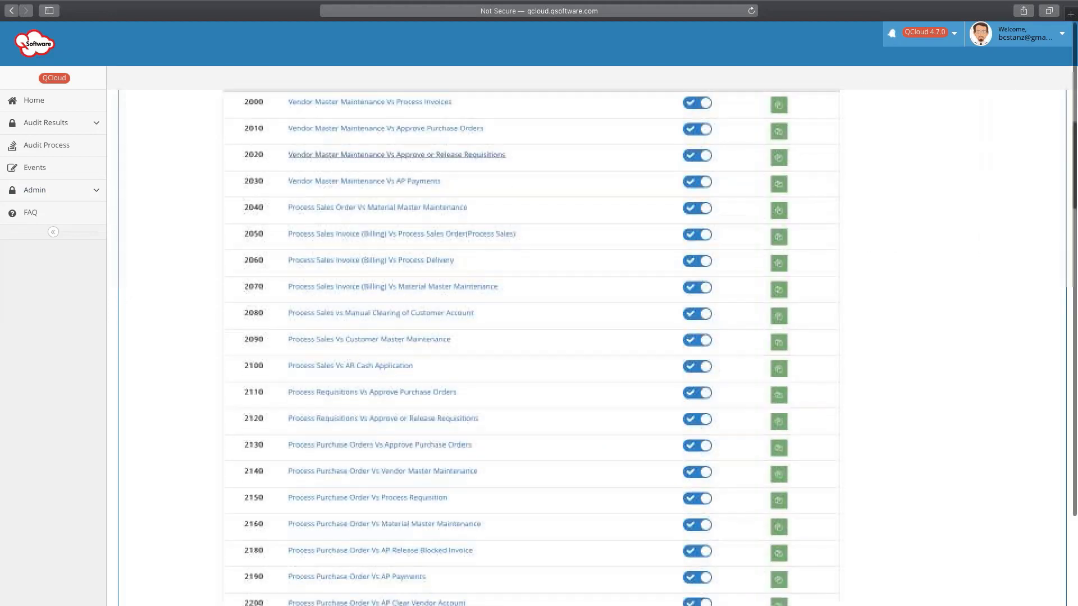
scroll(393, 357, down, 2)
scroll(393, 358, up, 4)
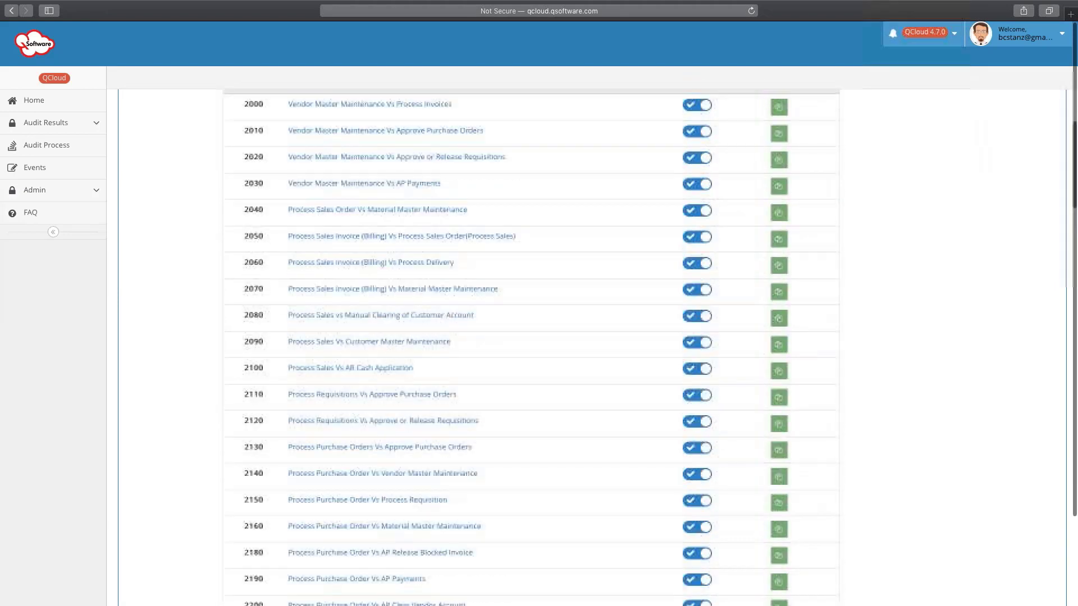
scroll(530, 349, down, 4)
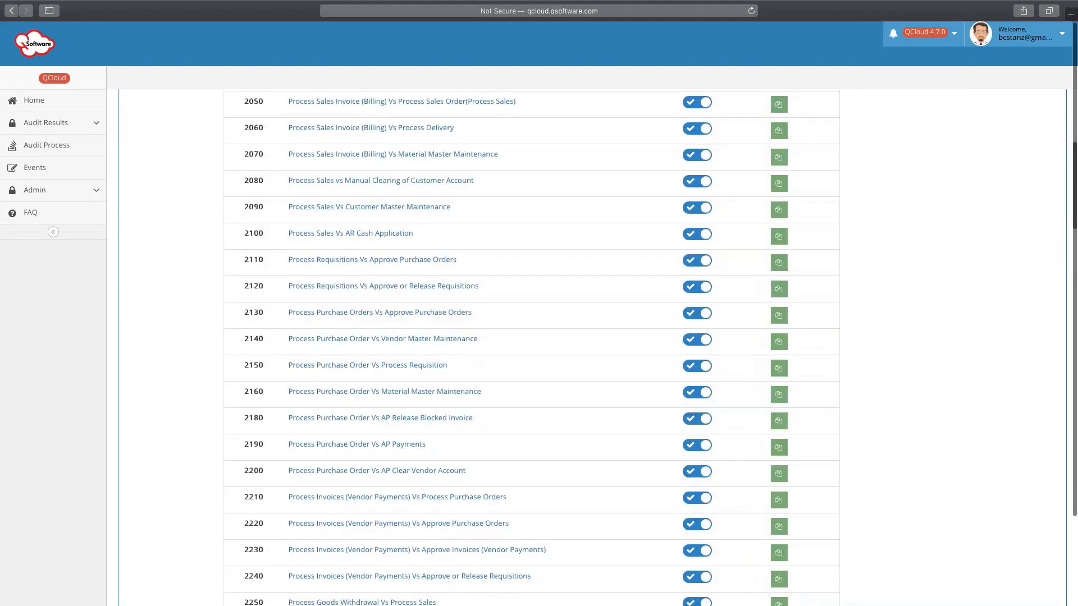
scroll(530, 348, down, 3)
scroll(531, 348, up, 3)
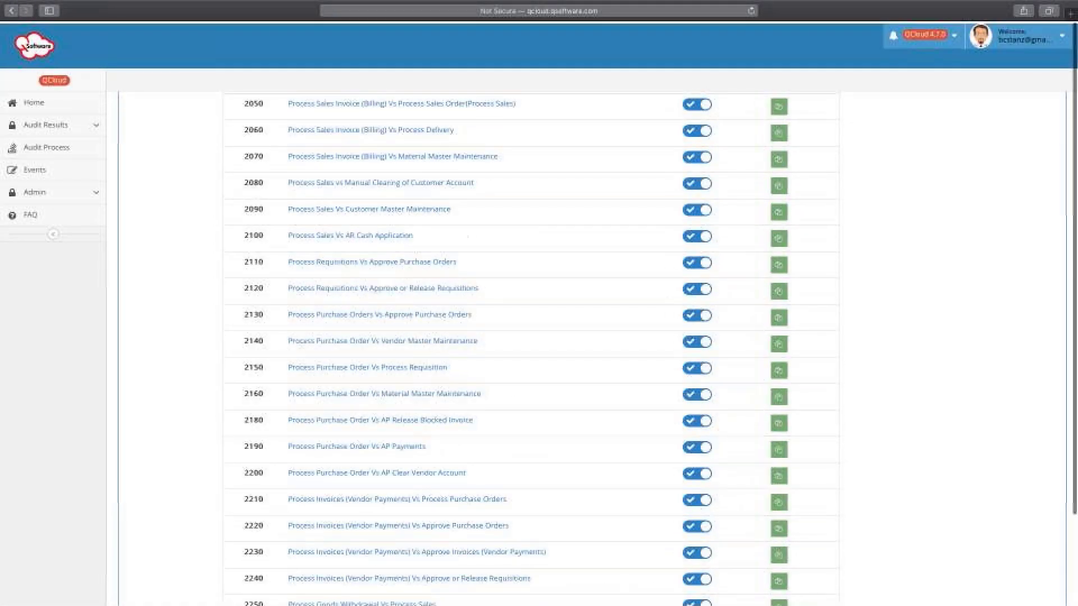
scroll(530, 349, up, 4)
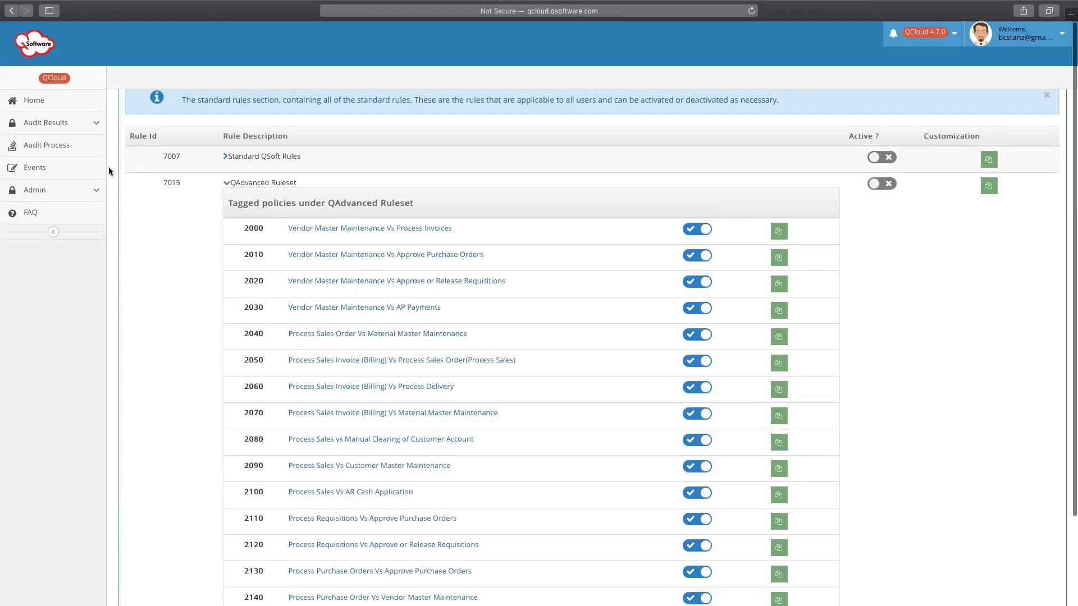
Open the EBS Audit Dashboard from the audit results and review the General Security statistics
click(47, 123)
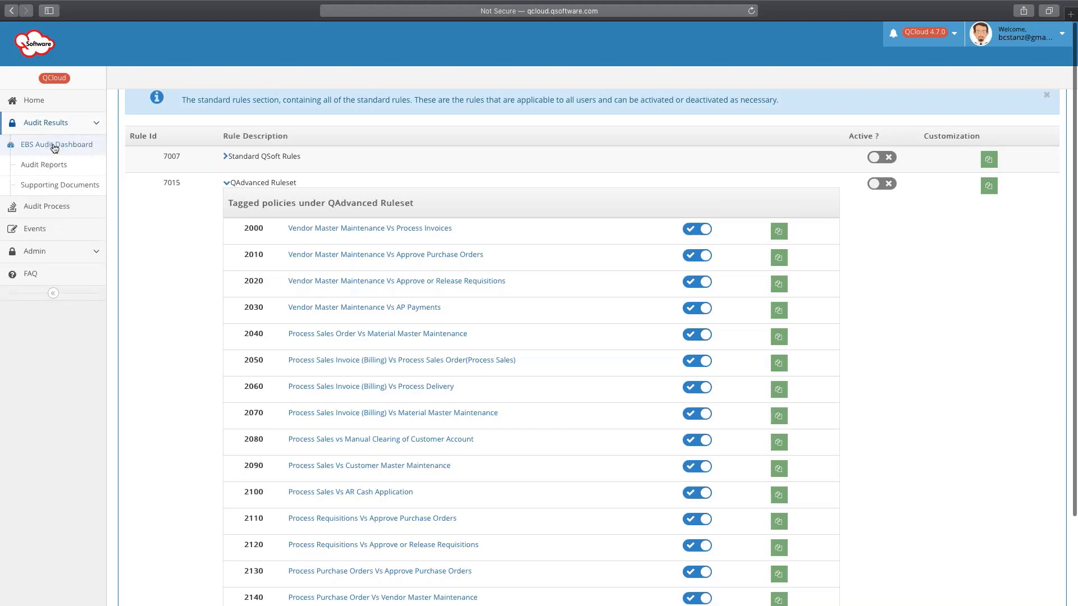
click(54, 146)
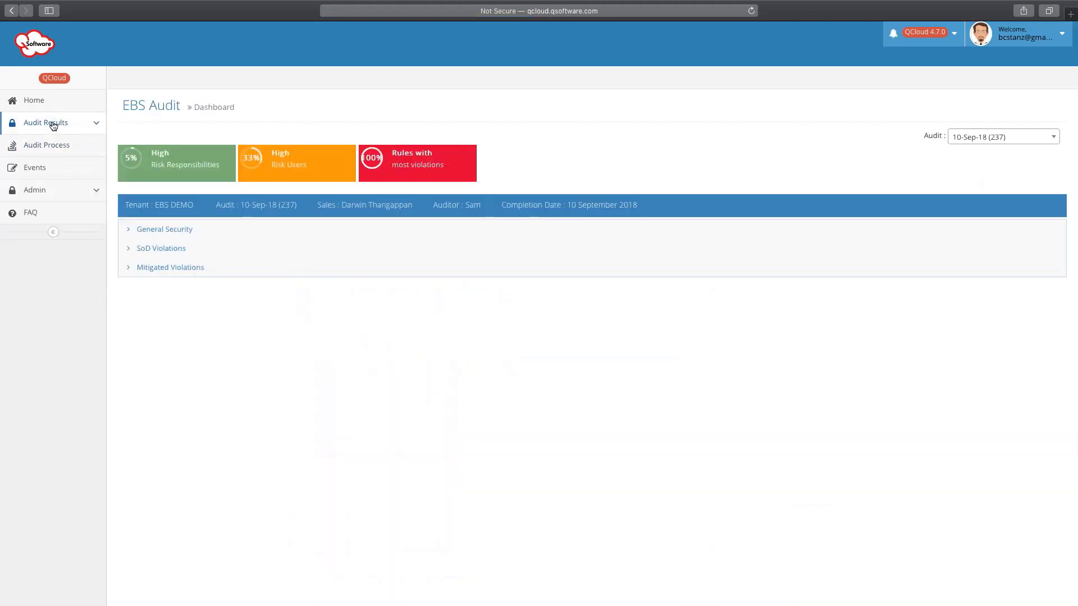
click(53, 127)
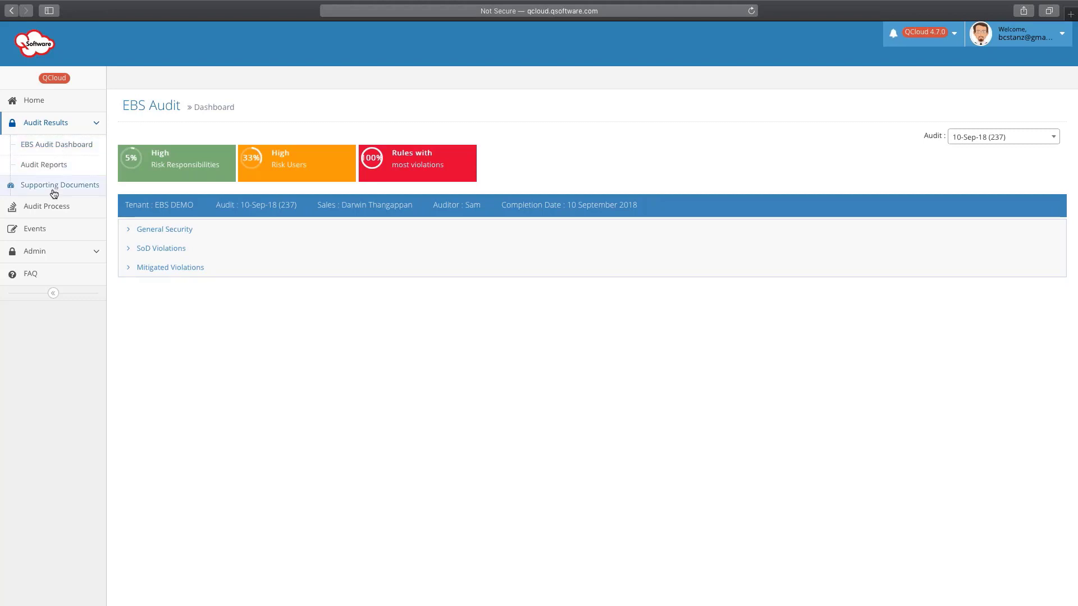
click(158, 230)
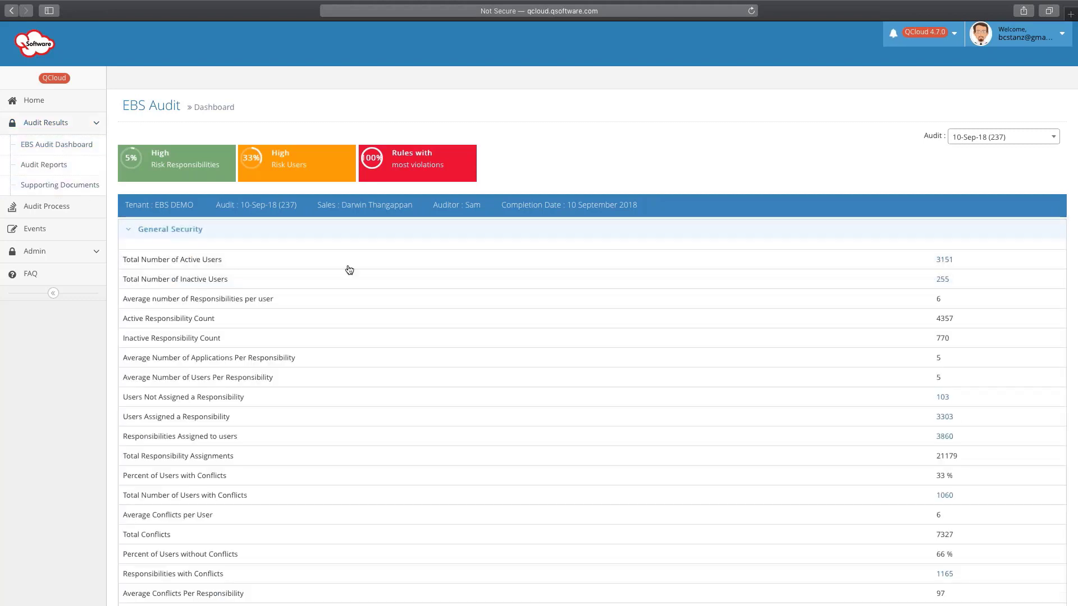
scroll(587, 354, down, 1)
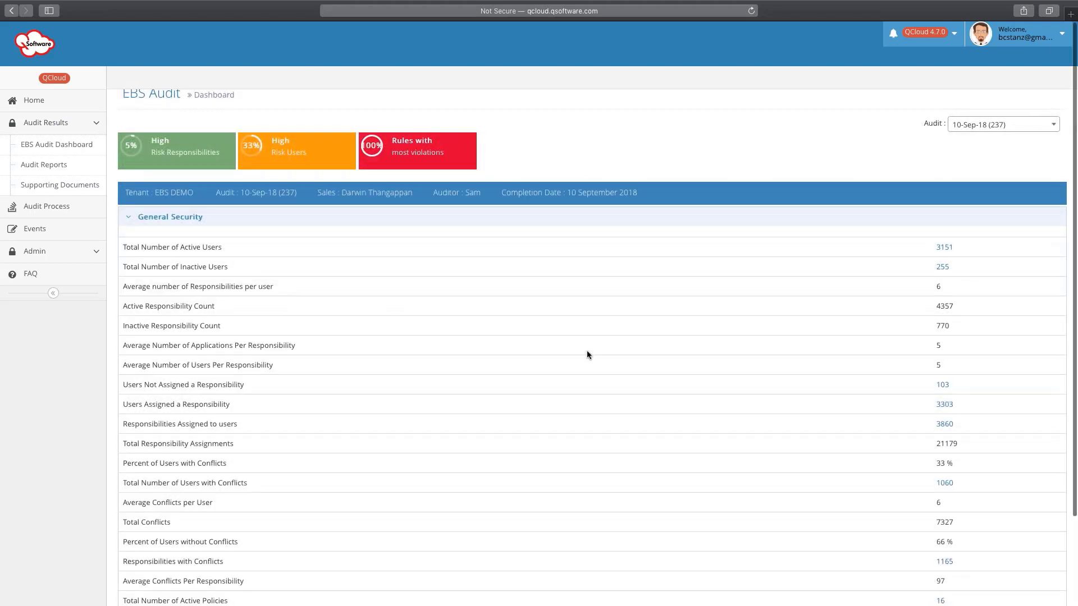
scroll(587, 354, down, 4)
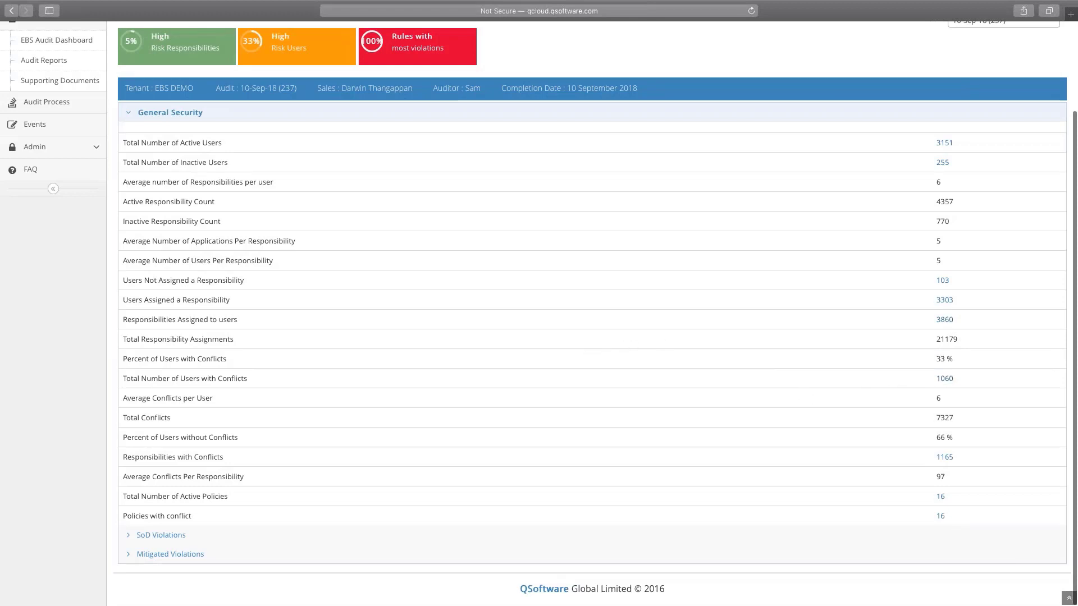
Review the list of users not assigned a responsibility, then close it
click(944, 281)
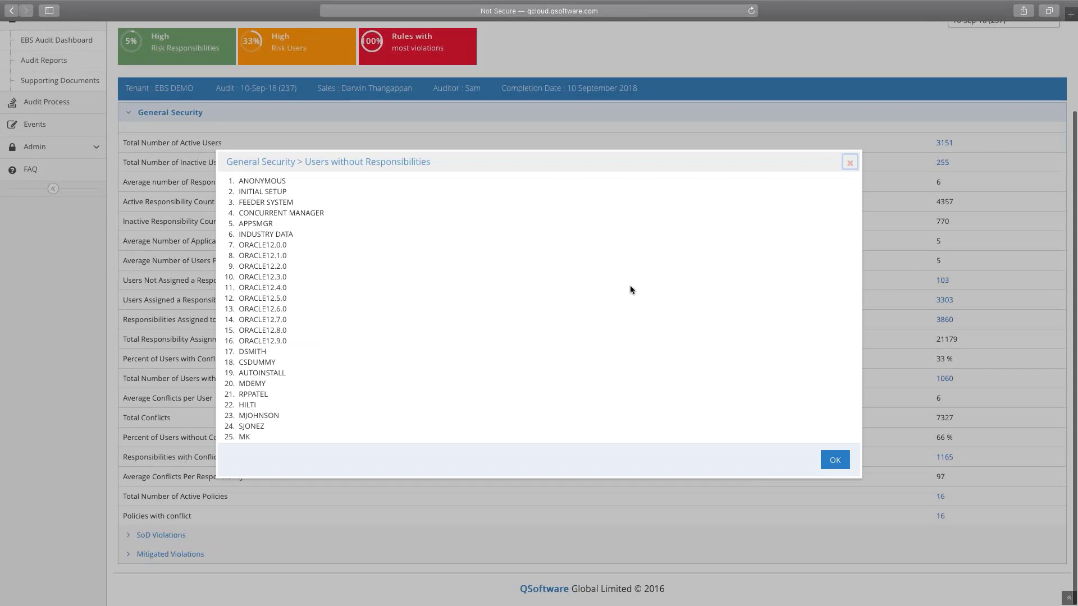
scroll(630, 286, down, 15)
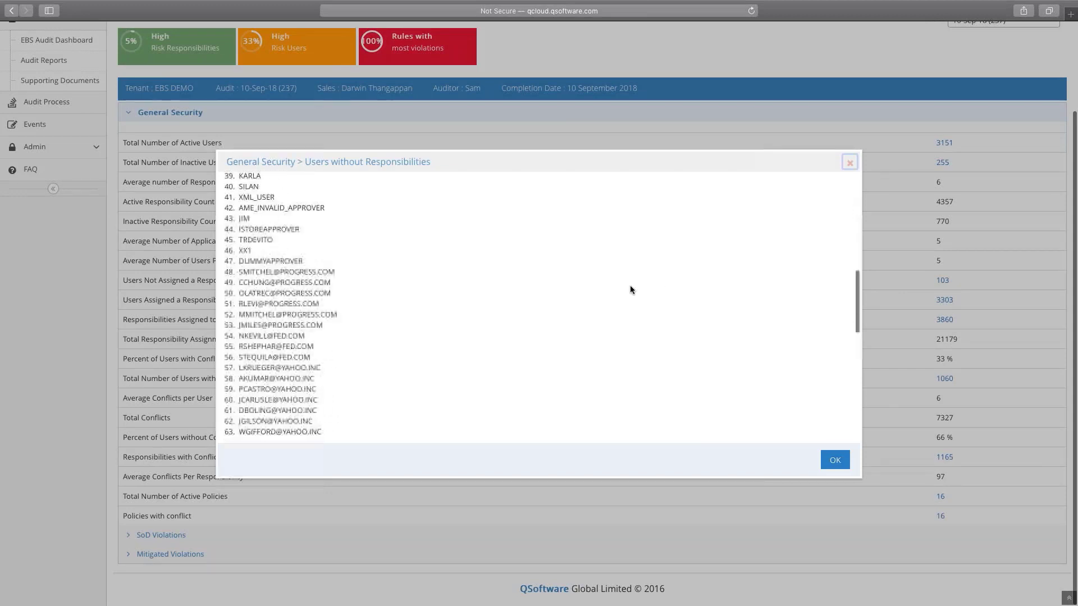
scroll(630, 286, up, 15)
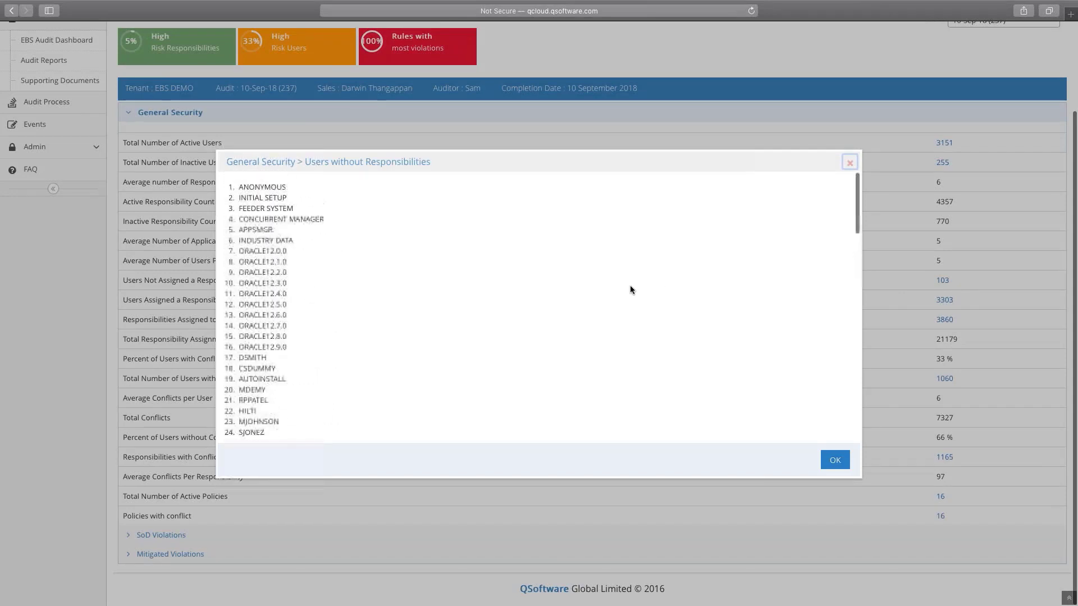
click(850, 164)
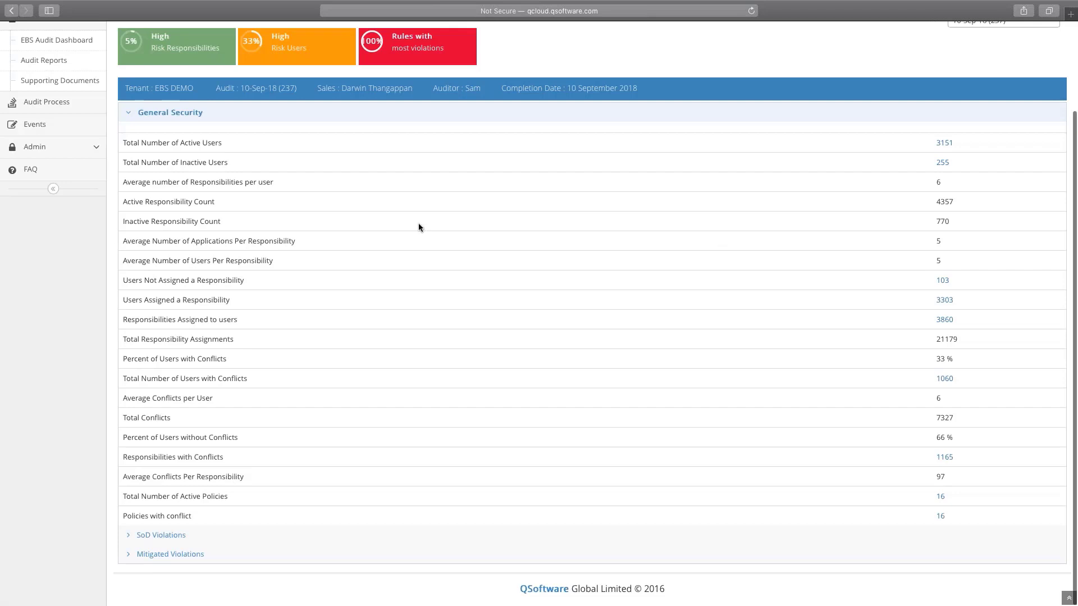
Collapse General Security and list the SoD violations by rule for Policy 190, Enter Journals VS. Post Journals Duty
click(153, 116)
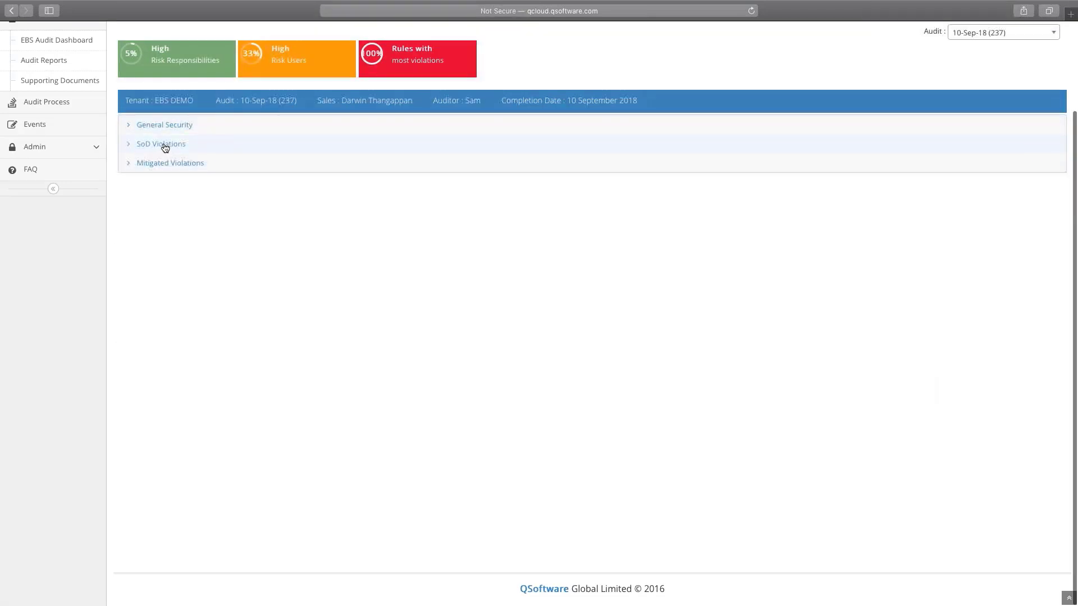
click(179, 149)
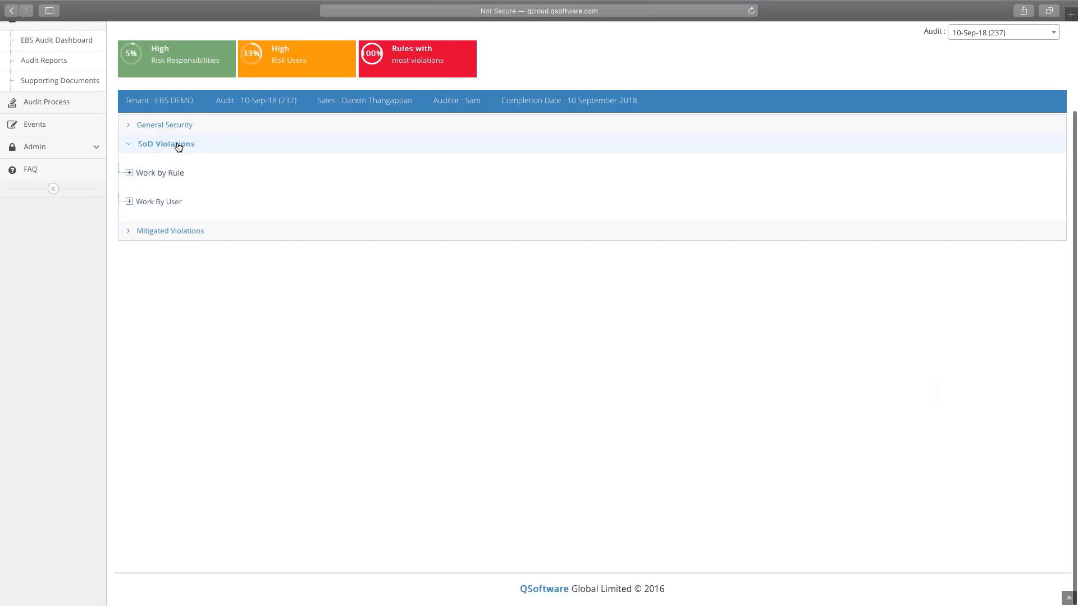
click(157, 174)
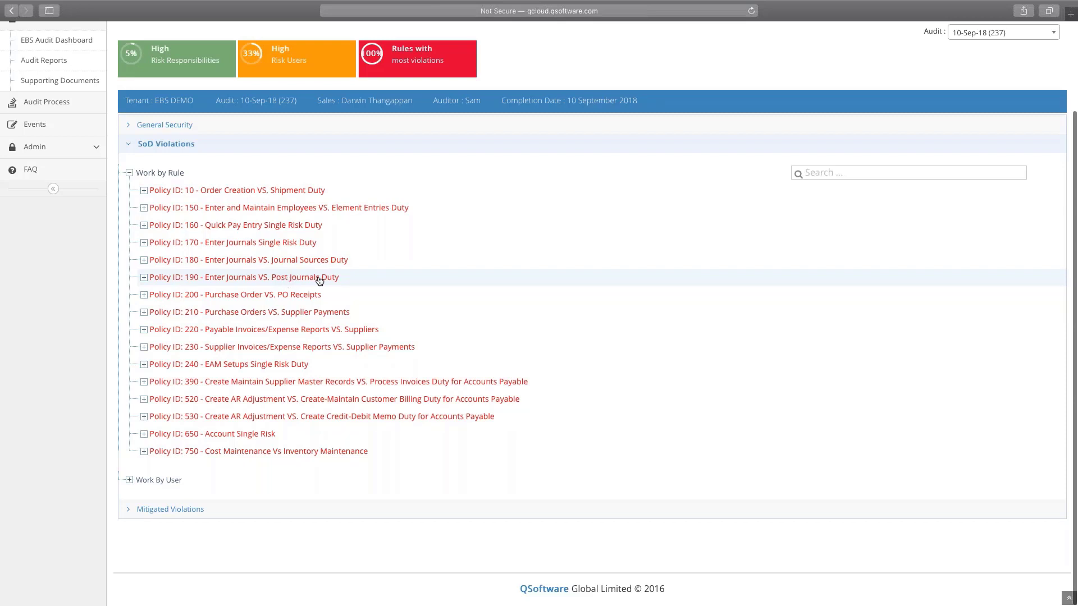
click(335, 280)
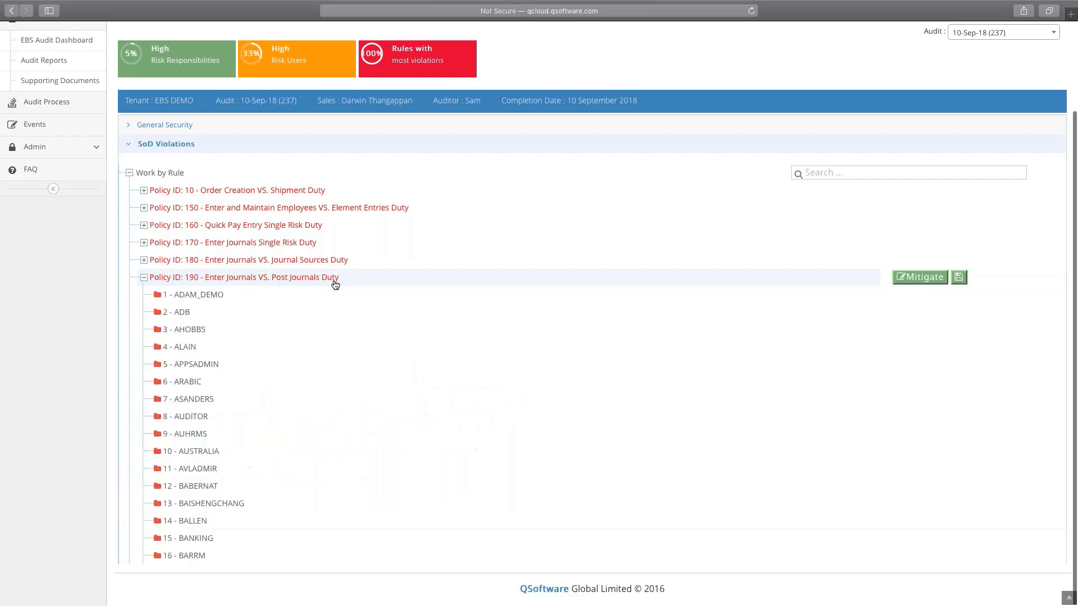
scroll(322, 303, down, 5)
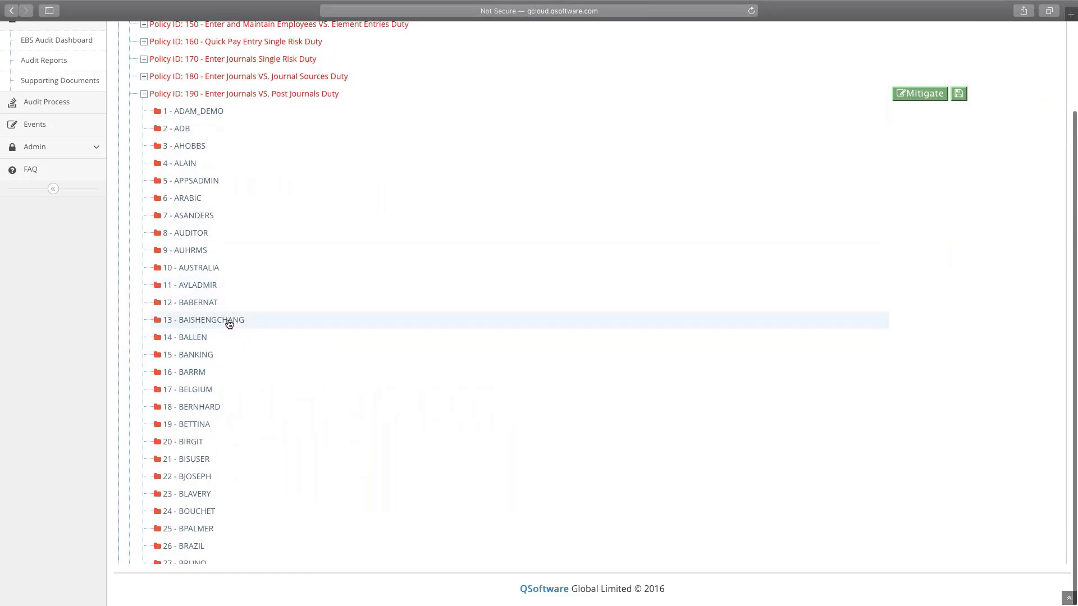
Open the Policy 190 violation for user AUHRMS and inspect the AU General Ledger Super User menu hierarchy
click(194, 253)
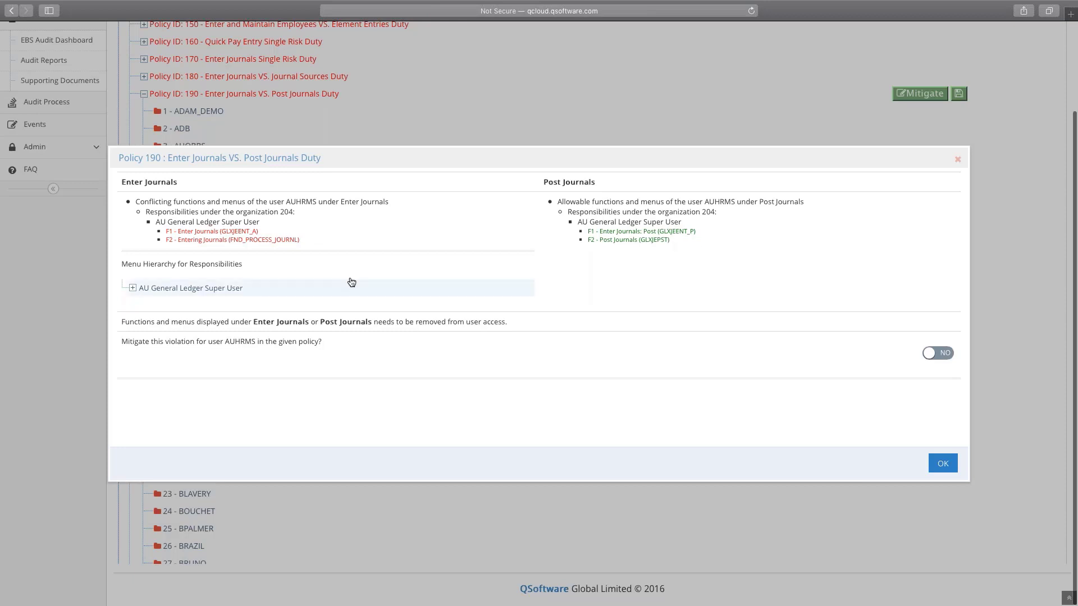
click(215, 292)
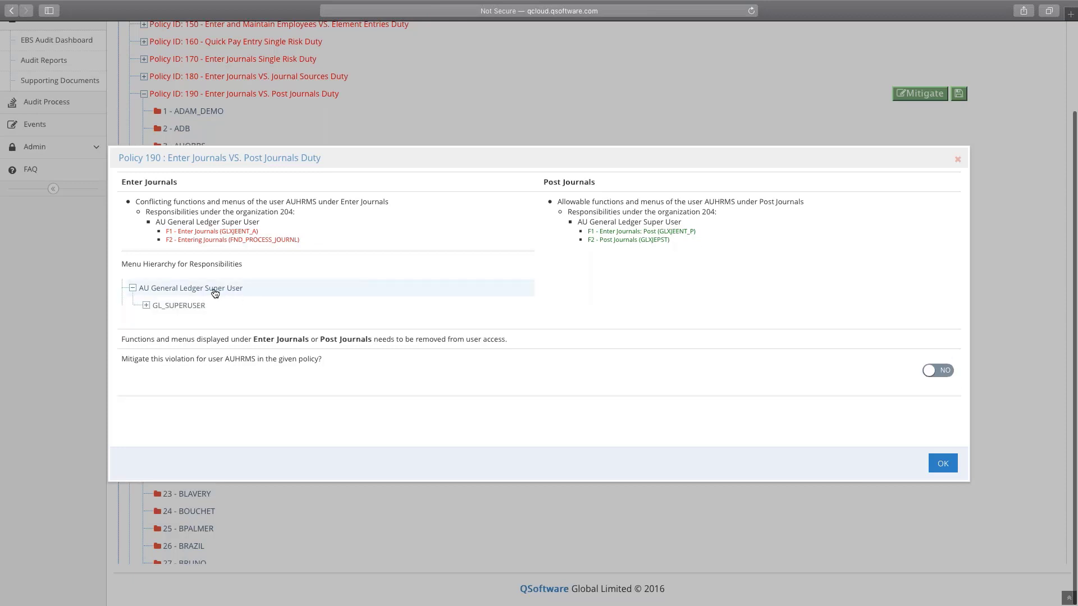
click(188, 306)
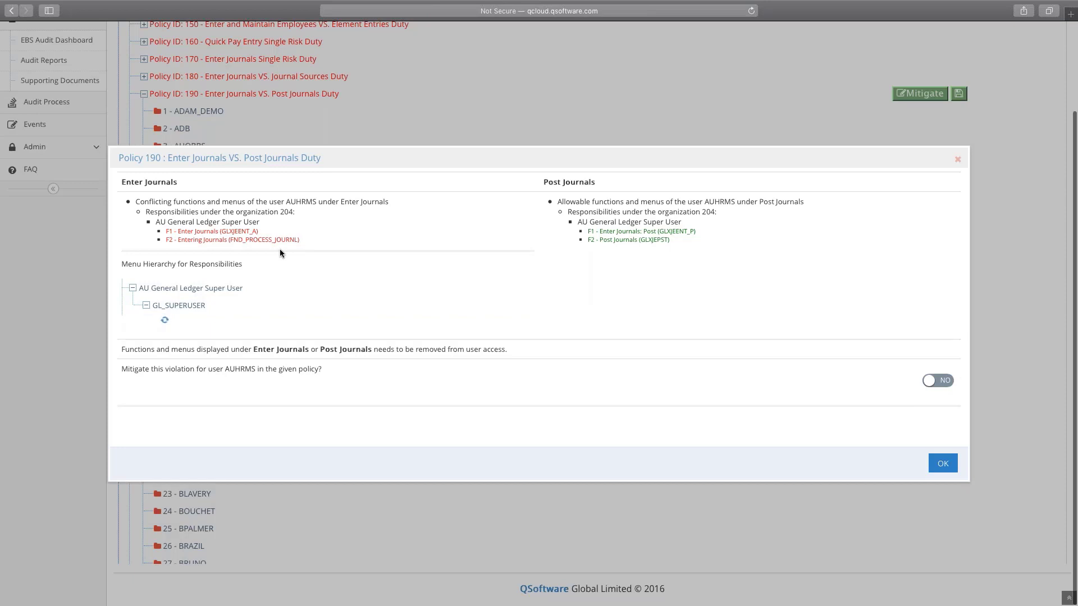
click(201, 289)
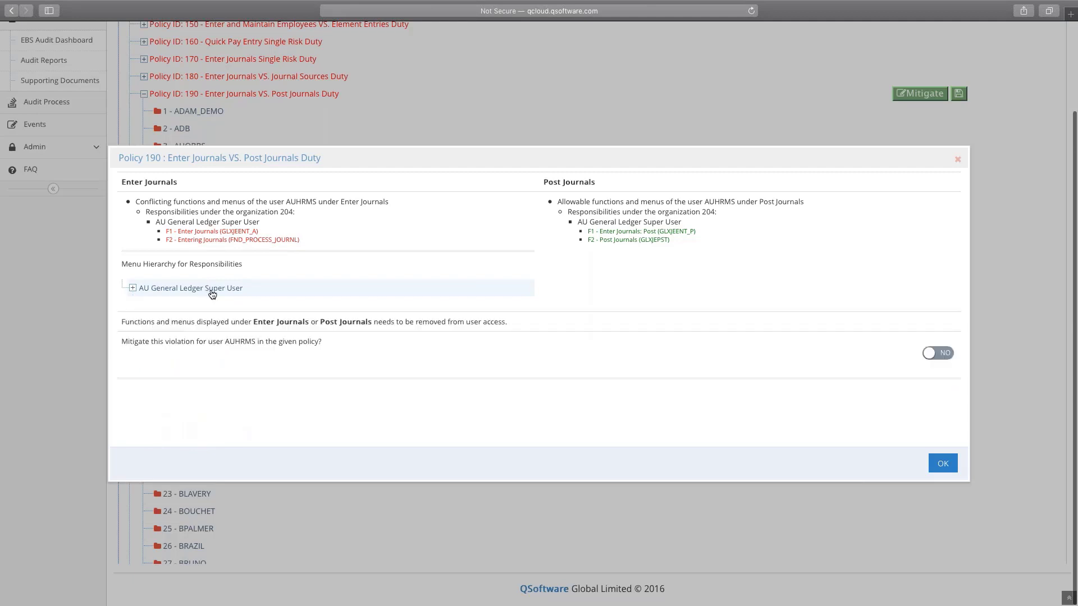
Mitigate the Policy 190 violation for user AUHRMS with the reason "Sample" and expiry date 10-05-2019, save it and close the violation details
drag(464, 152, 458, 116)
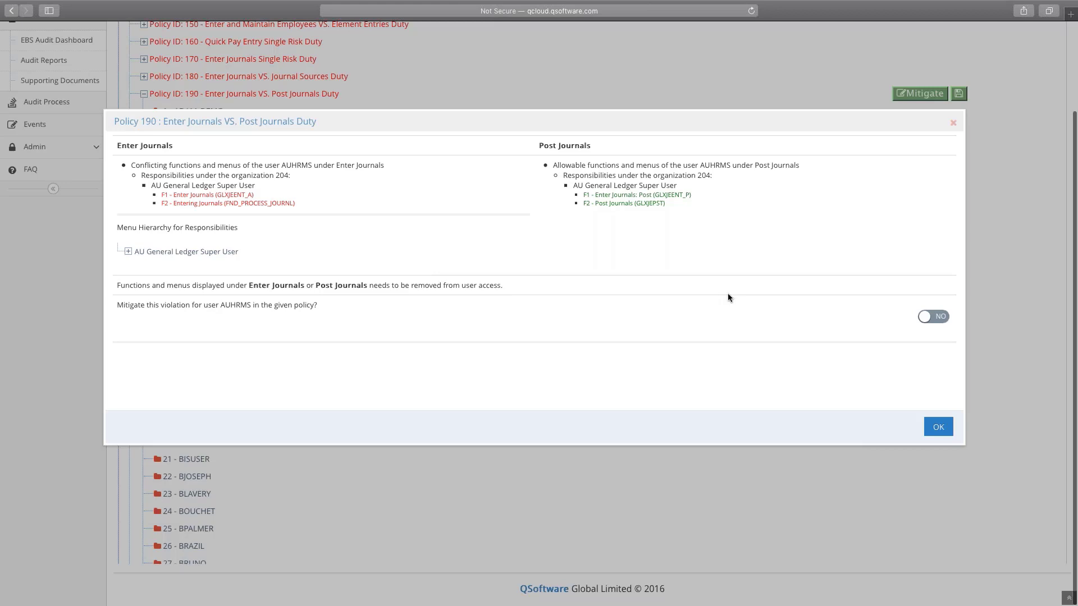
click(943, 319)
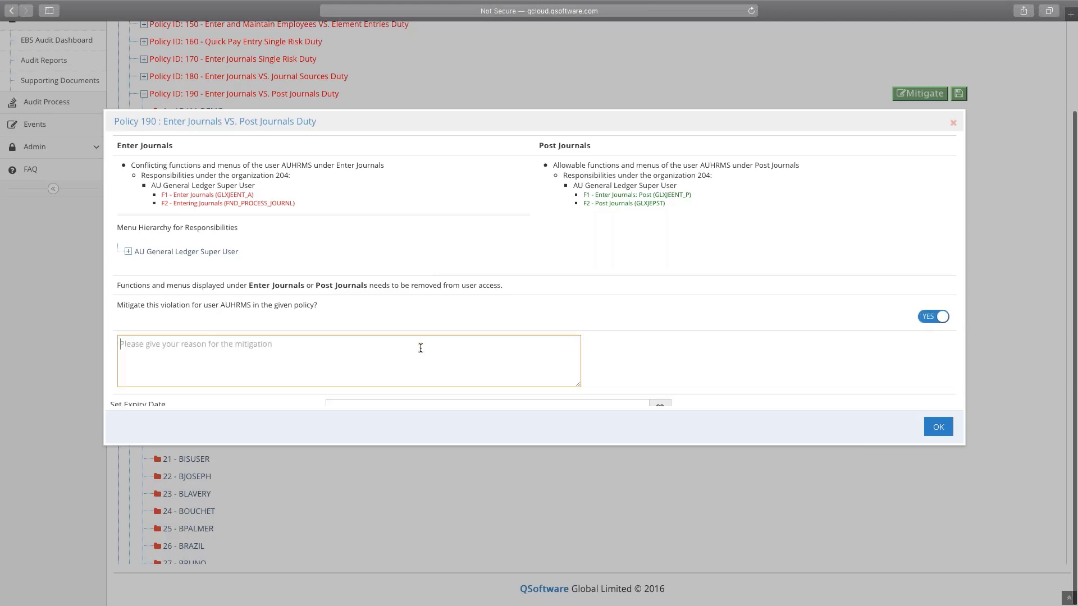
text(Sample)
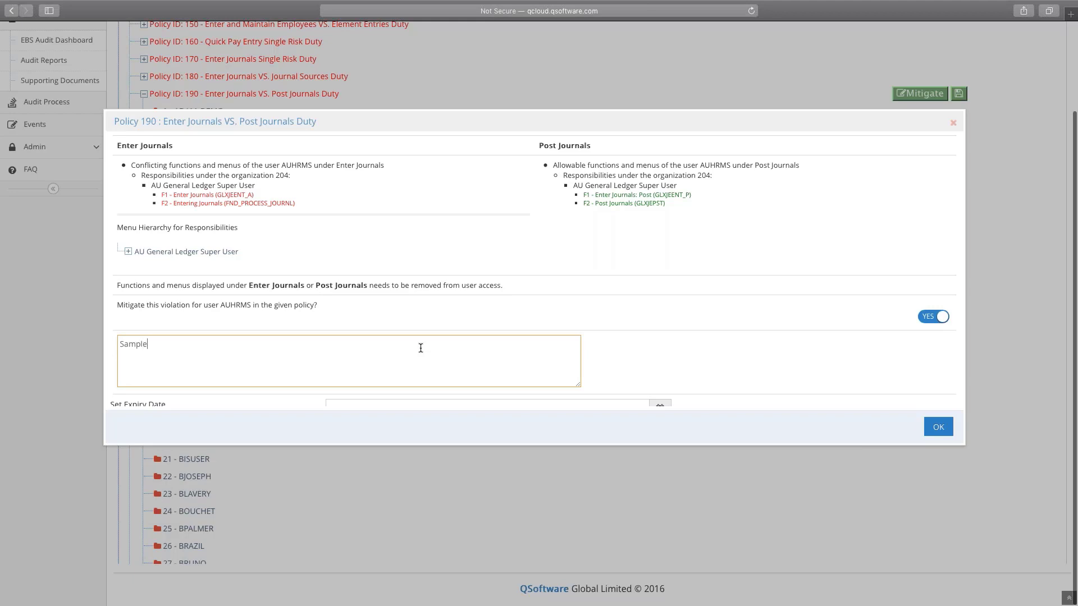
scroll(721, 375, down, 2)
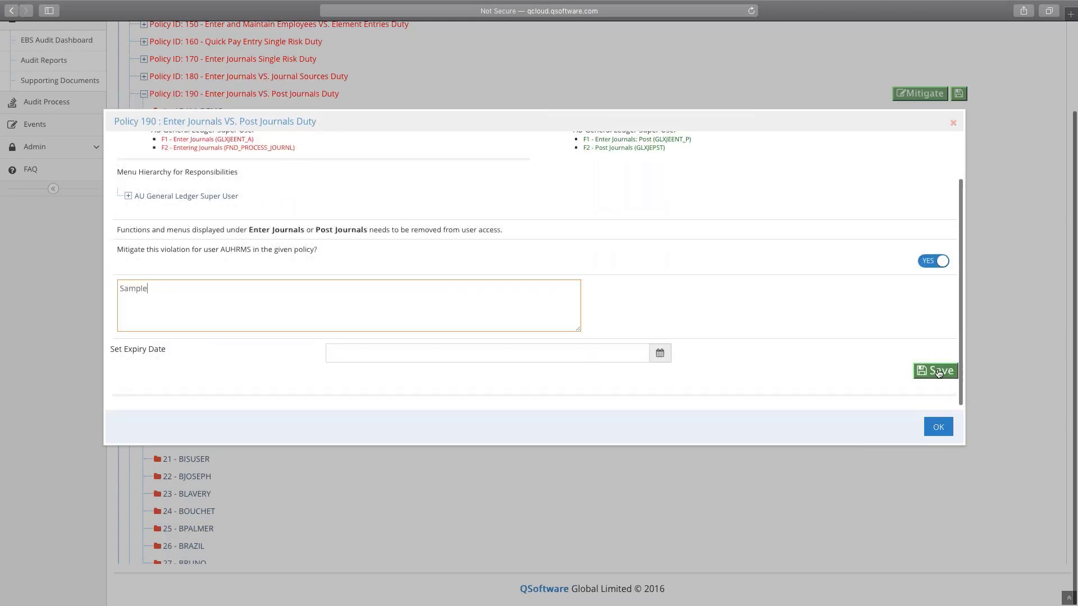
click(660, 356)
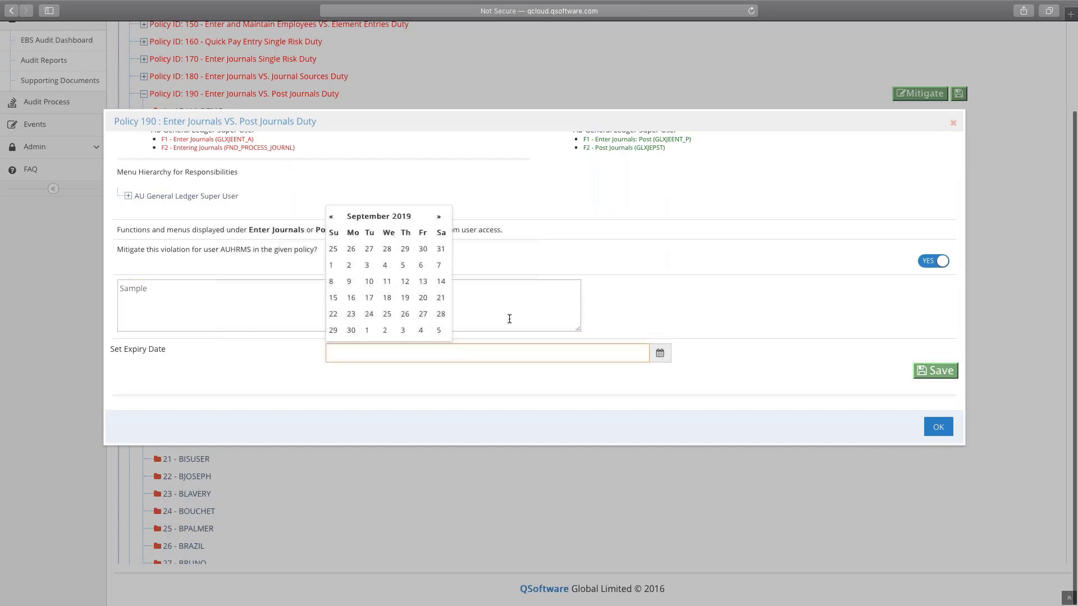
click(438, 330)
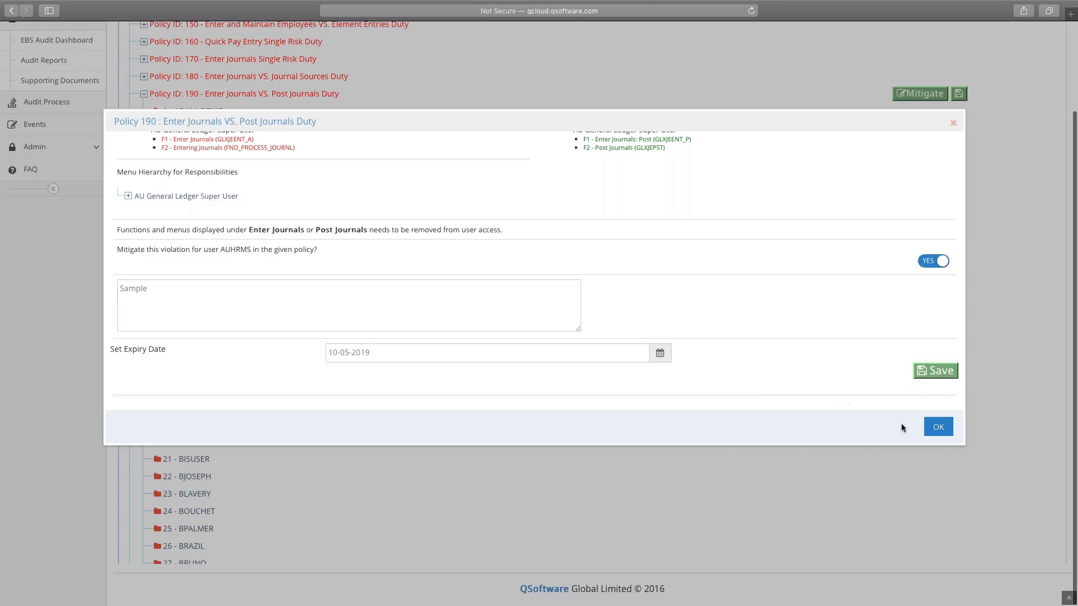
click(949, 370)
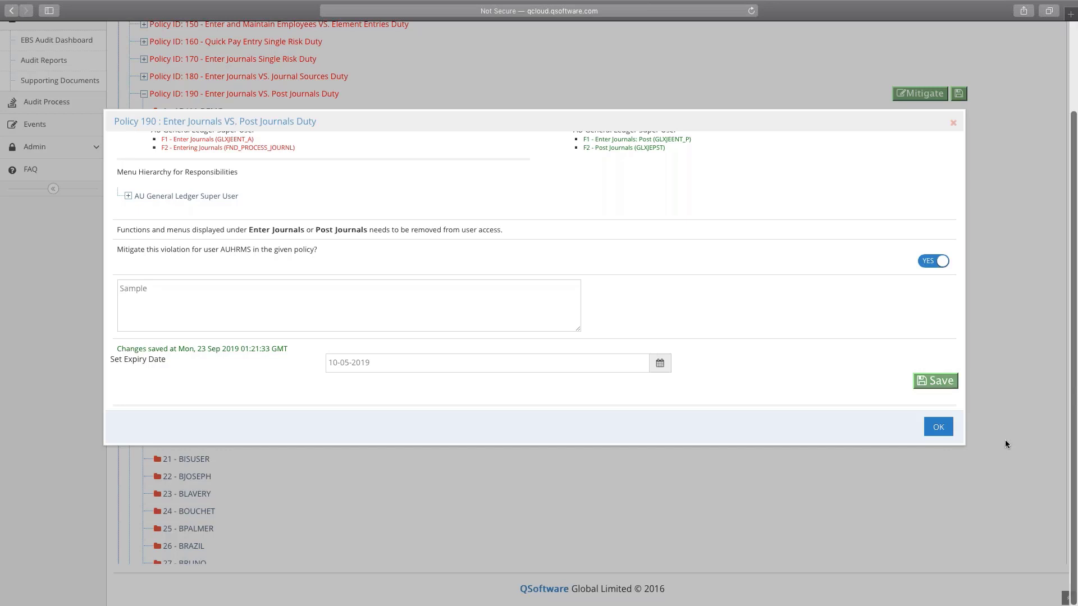
click(945, 427)
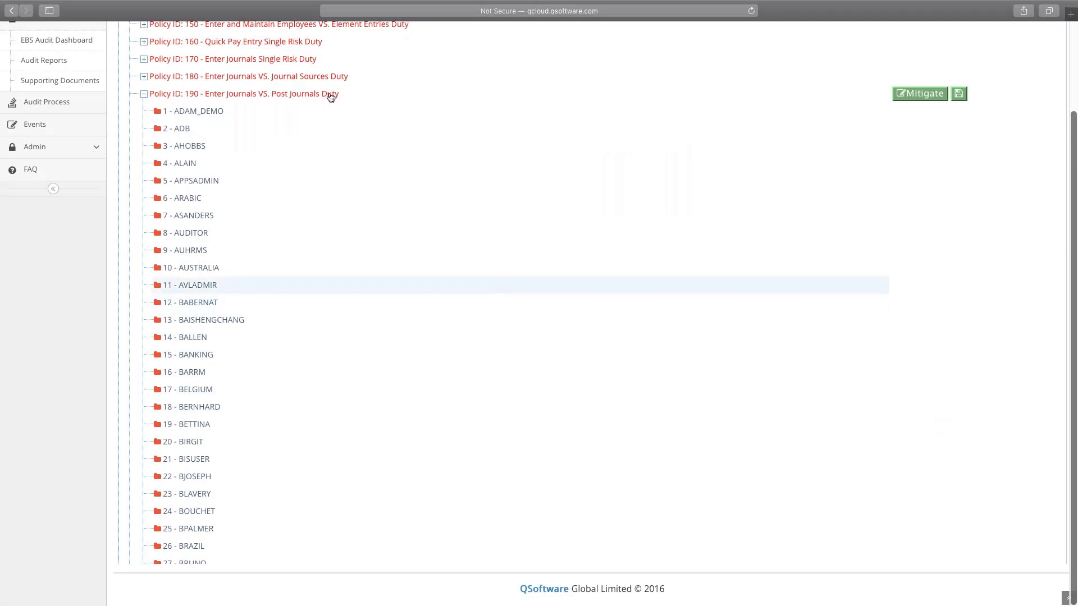
Collapse the SoD violations and review the mitigated violations by user, checking the fourth user's mitigated policy, and collapse the list
click(311, 96)
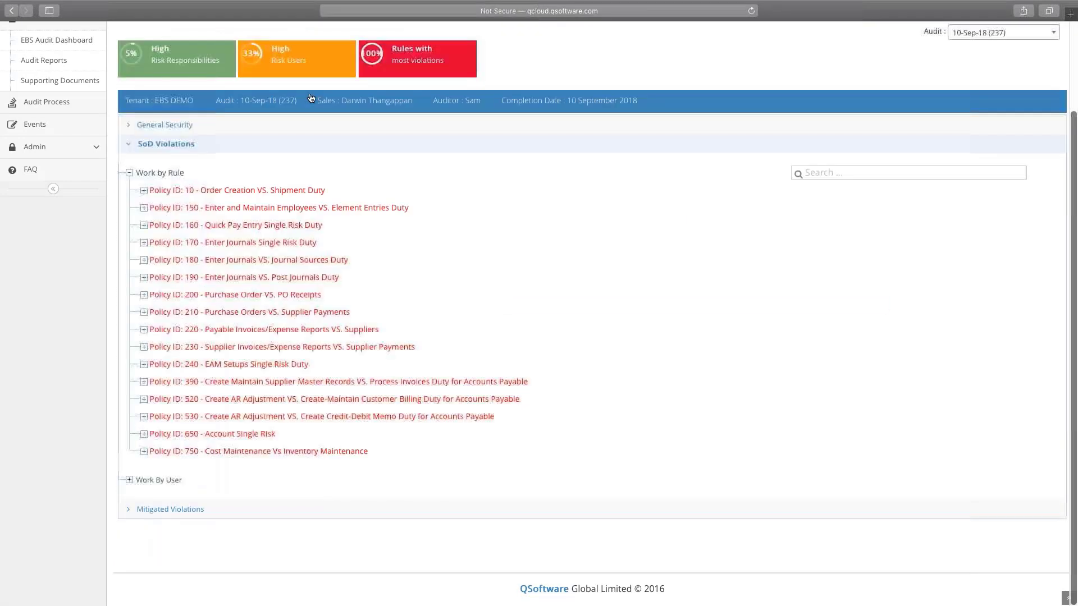
click(165, 148)
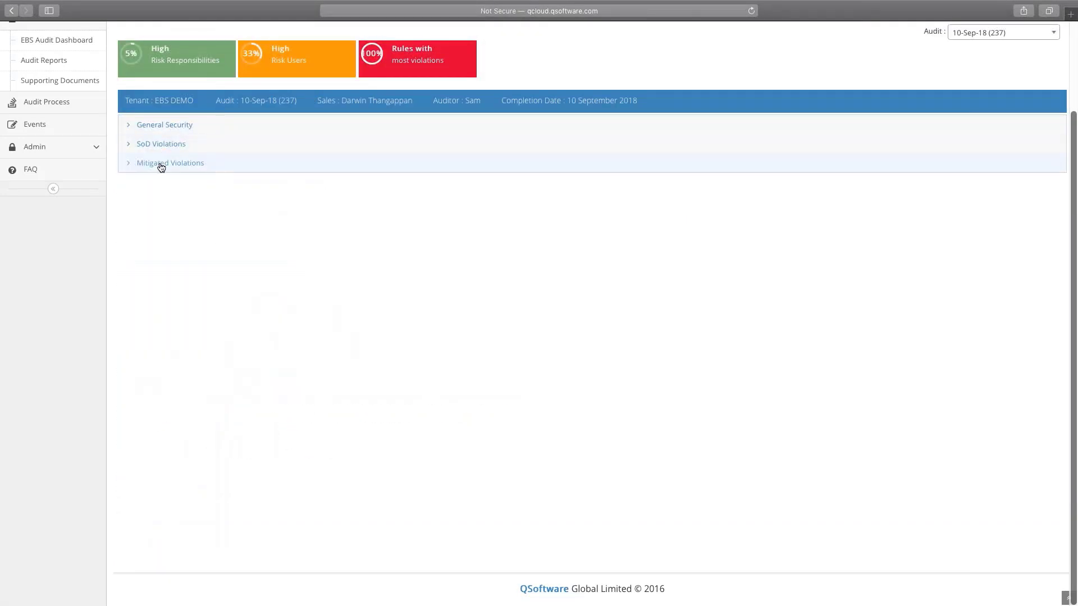
click(162, 166)
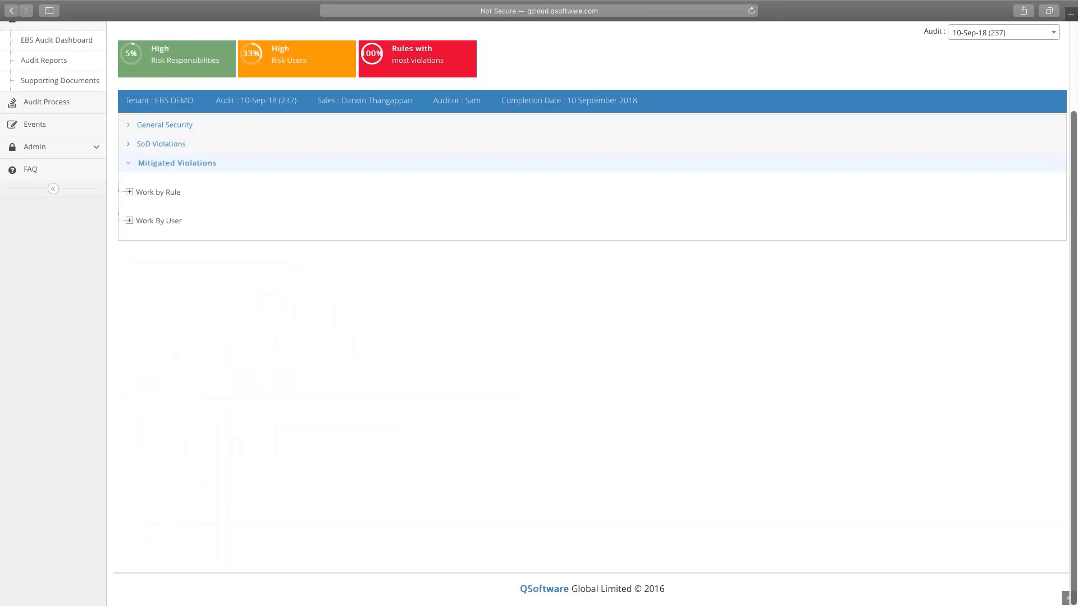
click(150, 222)
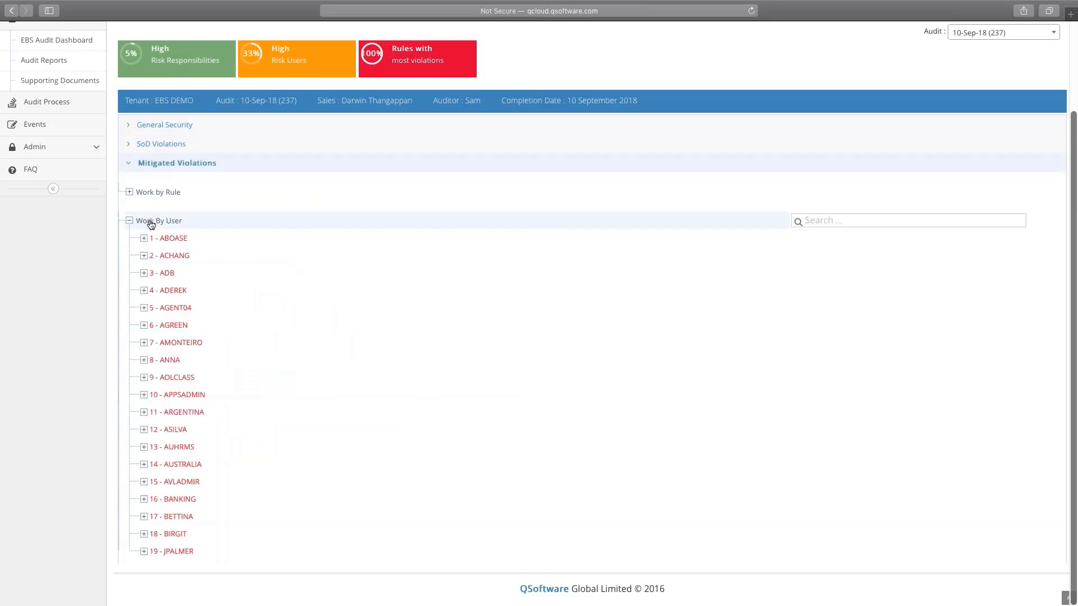
scroll(179, 284, down, 1)
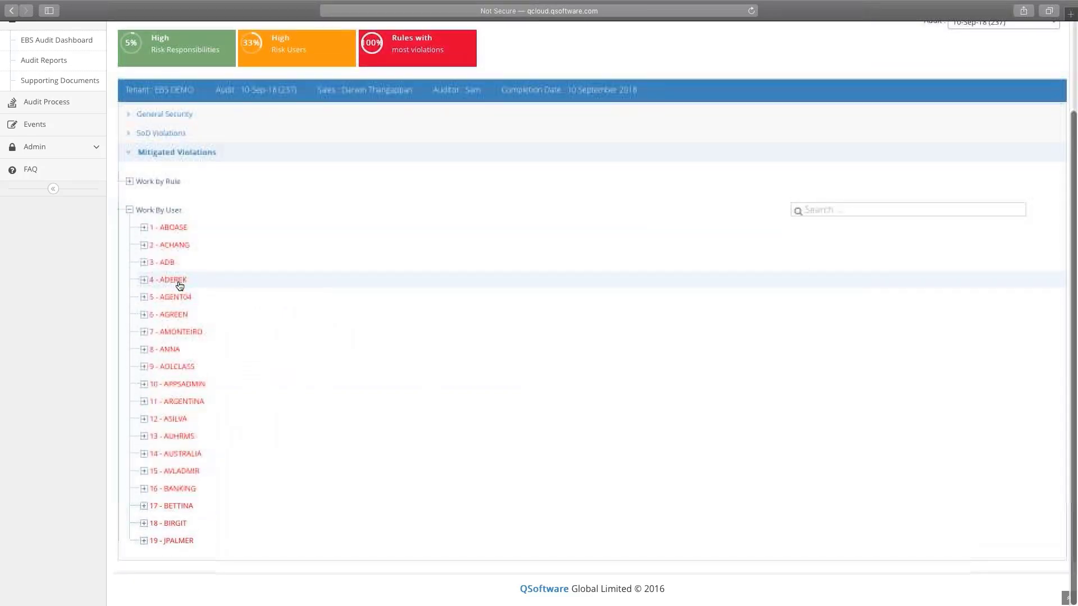
click(179, 285)
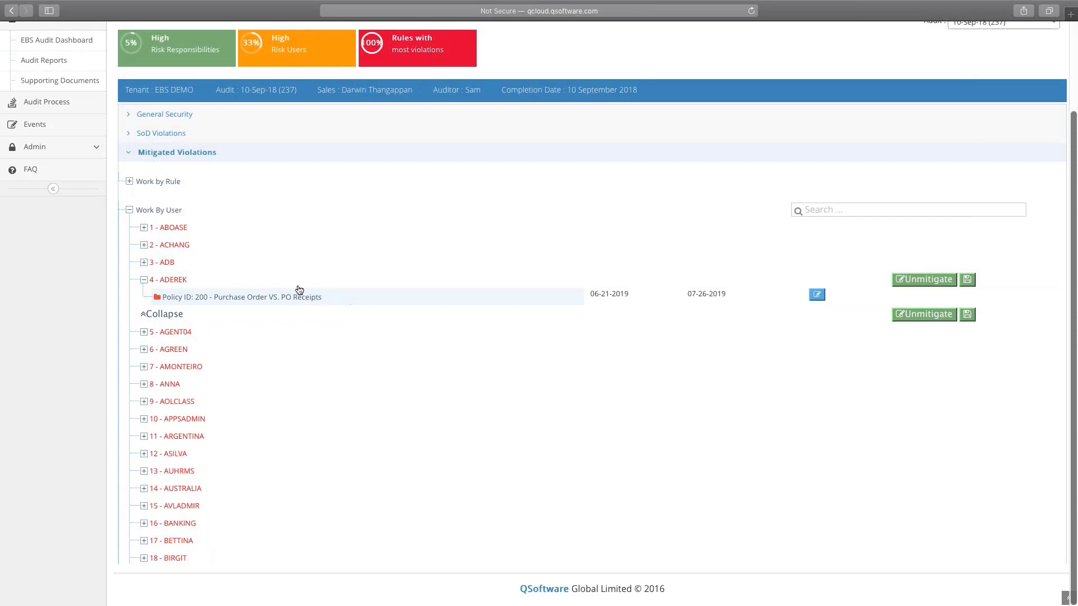
click(164, 211)
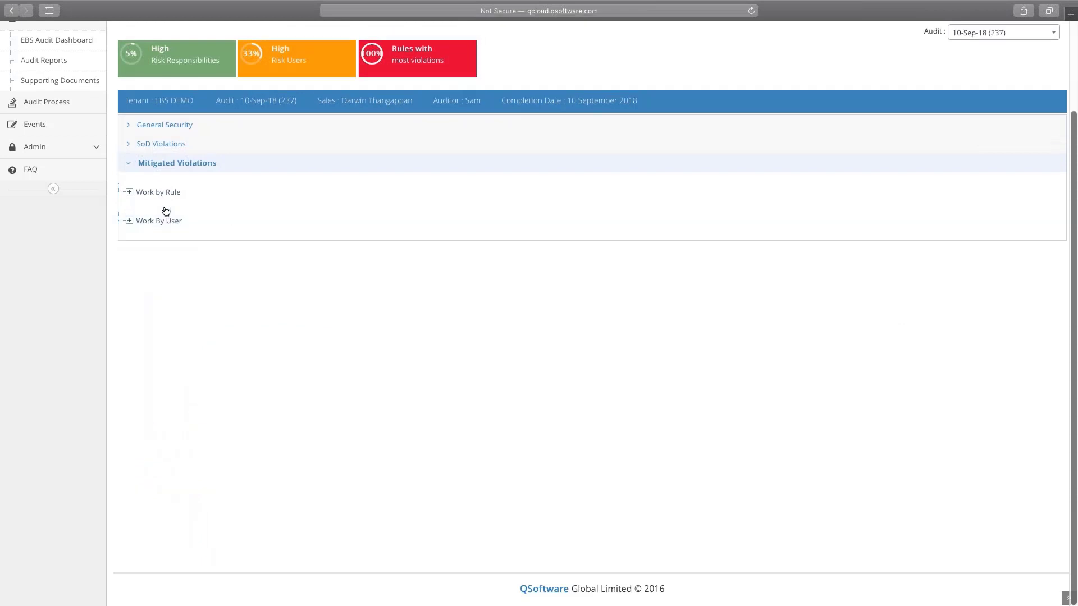
click(171, 166)
Download QEBS237/QEBS26_237_Report.xlsx from the audit reports, allowing downloads from the site, and leave full screen to view the workbook in Excel
click(48, 63)
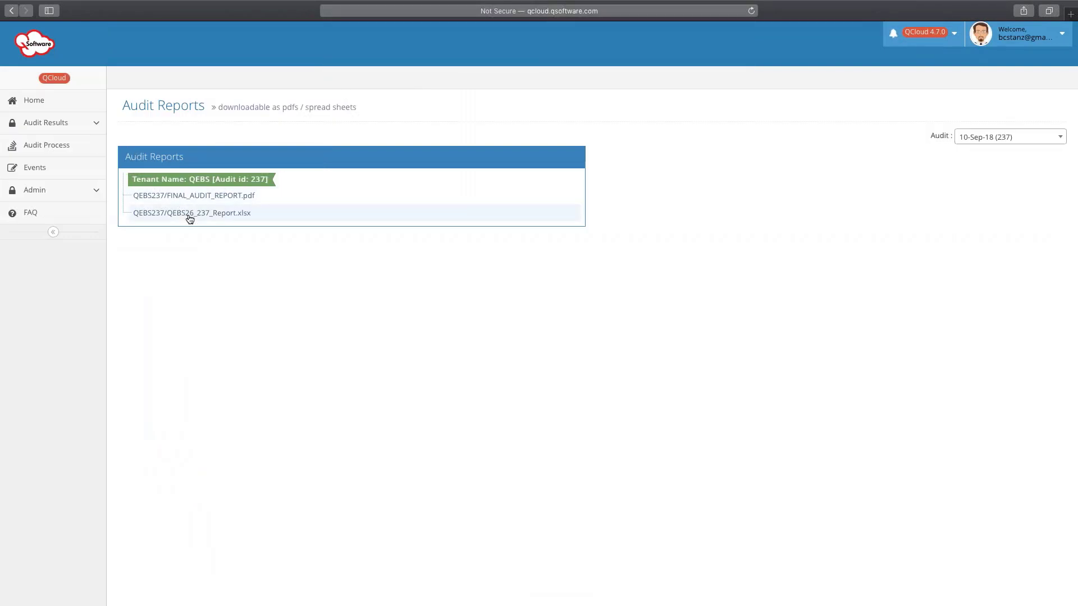
click(189, 217)
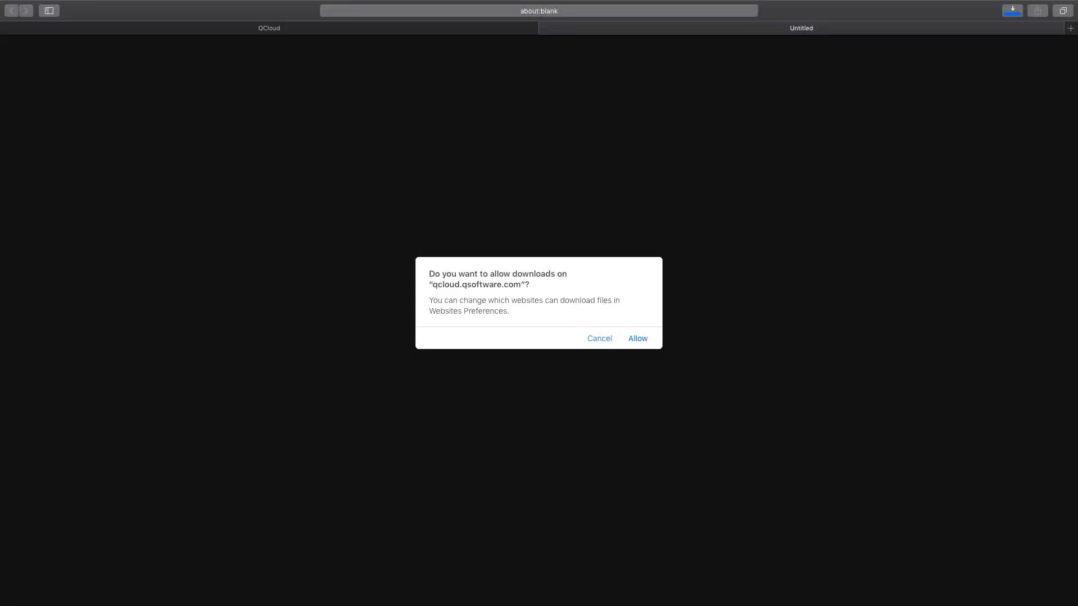
click(641, 340)
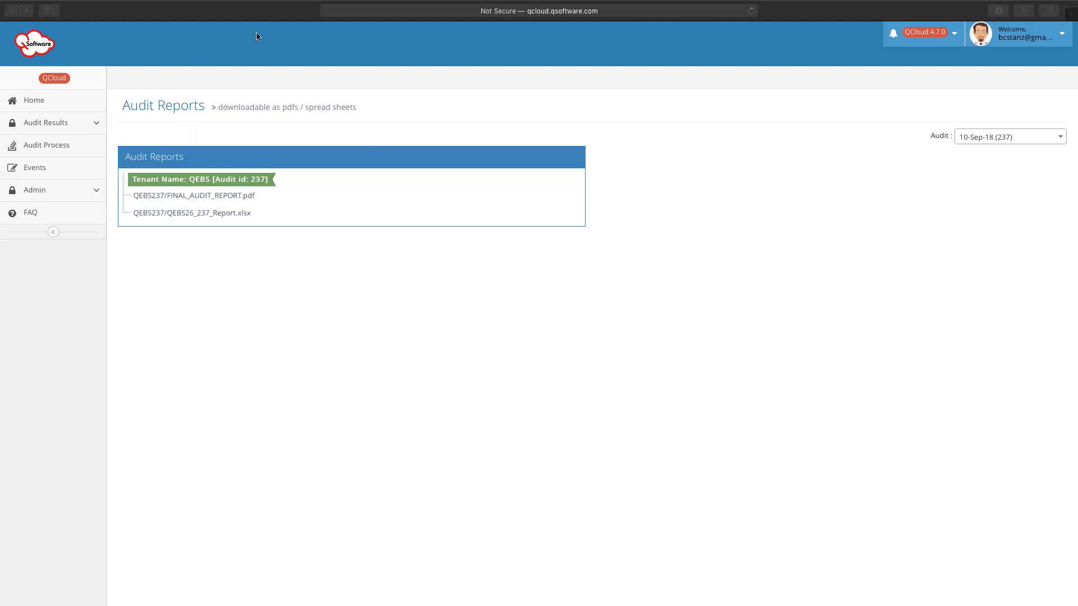
mouse_move(213, 17)
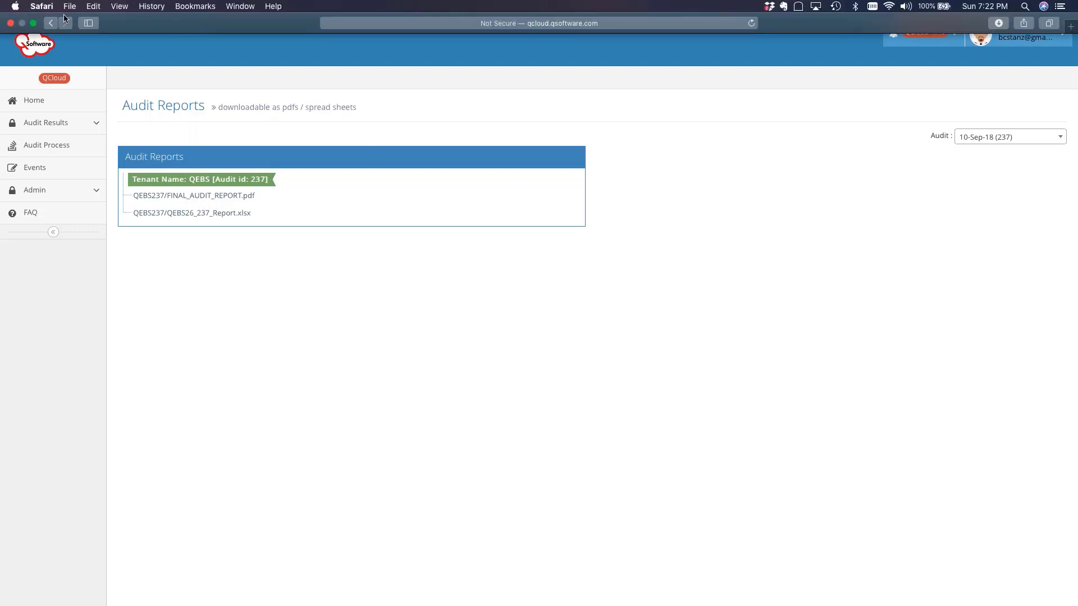
click(33, 25)
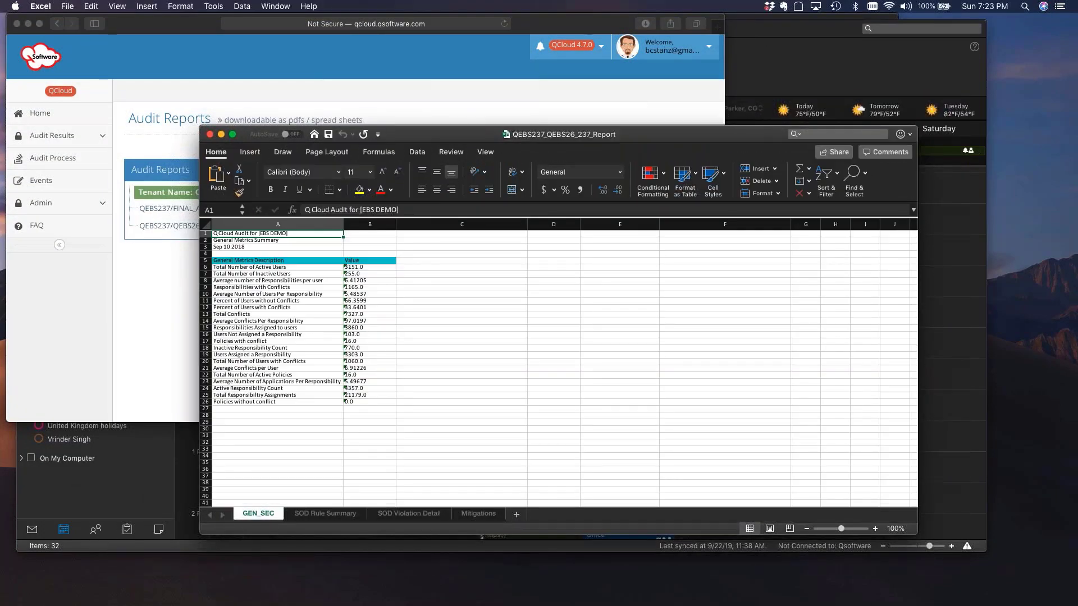
Review the SOD Rule Summary, SOD Violation Detail and Mitigations sheets of the audit report, returning to SOD Violation Detail
click(322, 514)
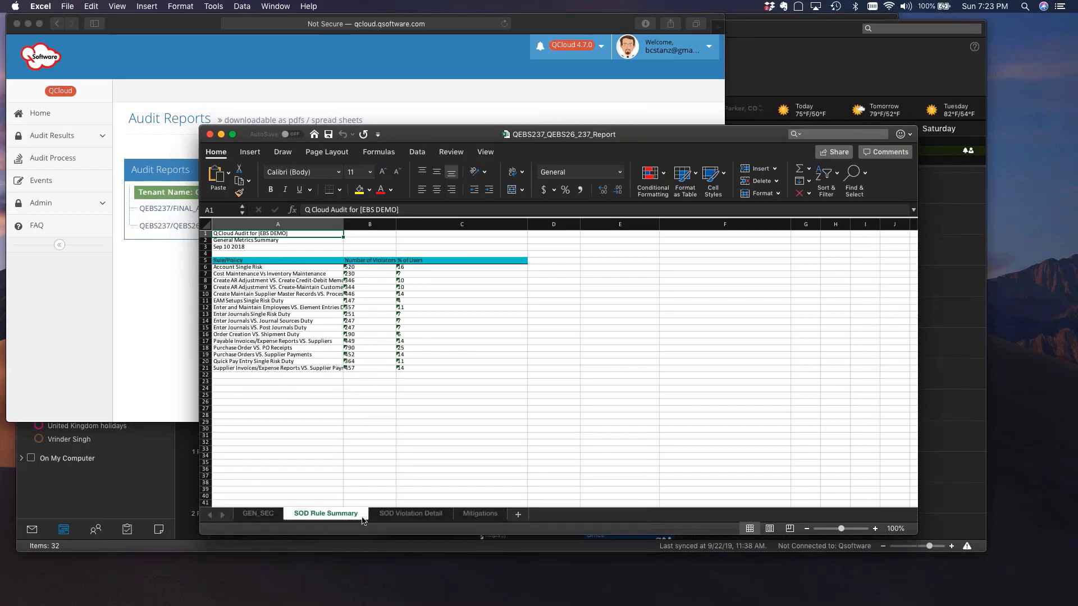
click(395, 521)
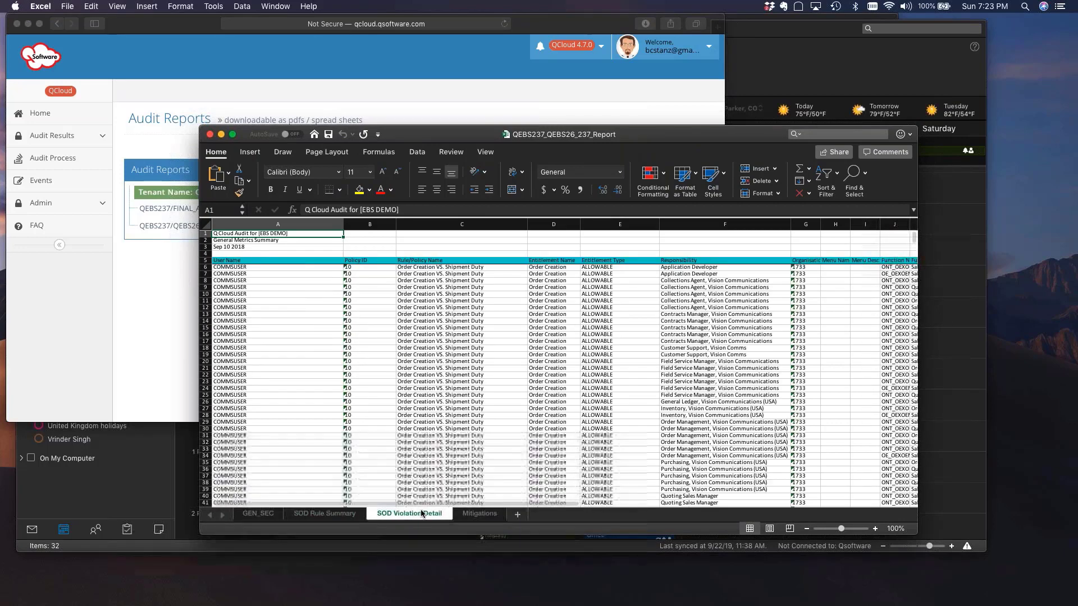
click(473, 515)
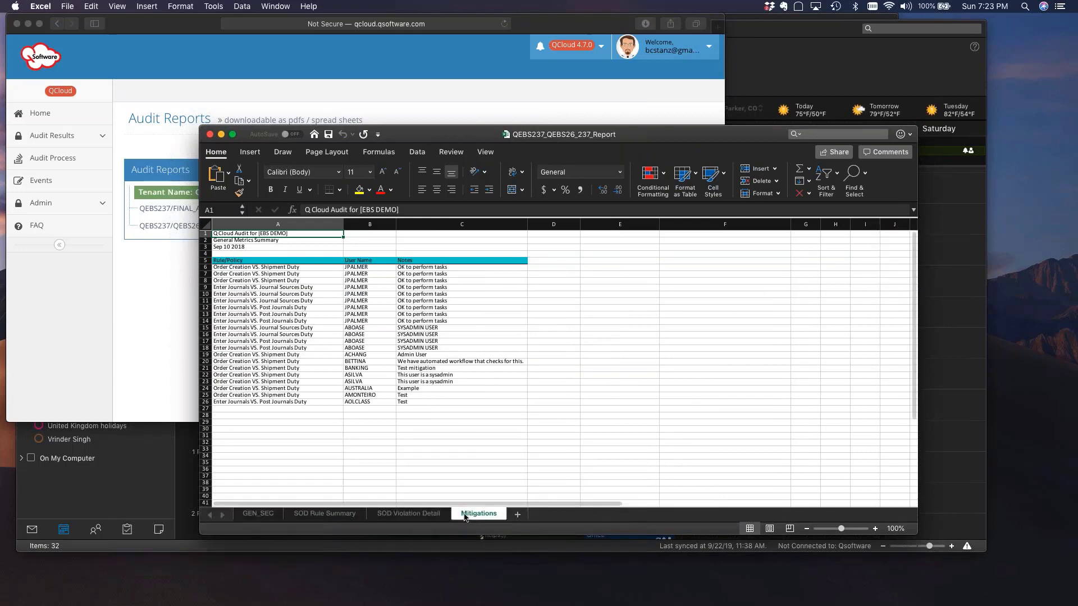
click(428, 515)
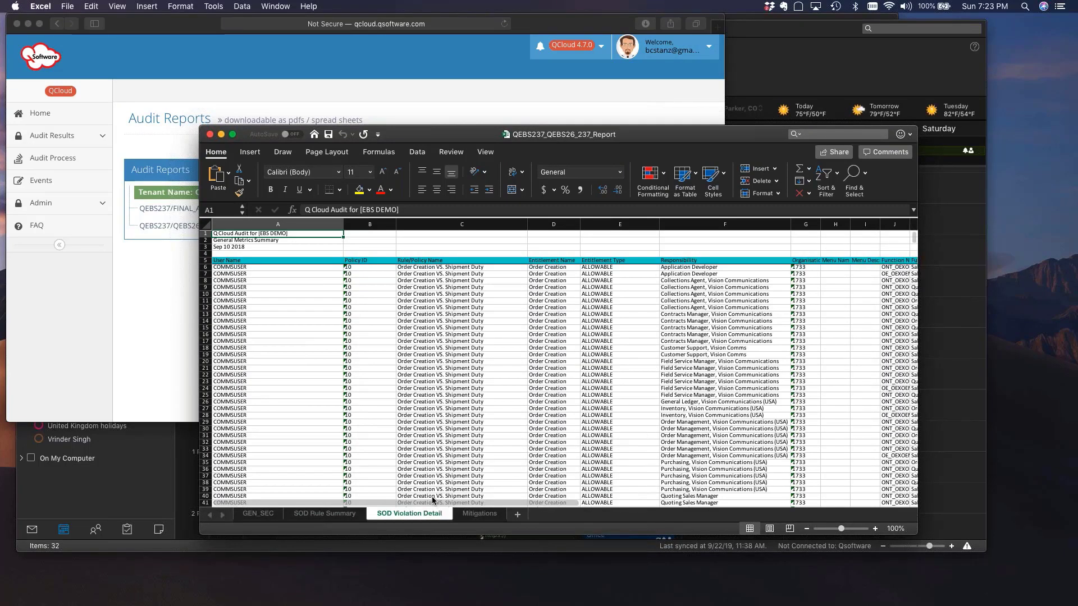